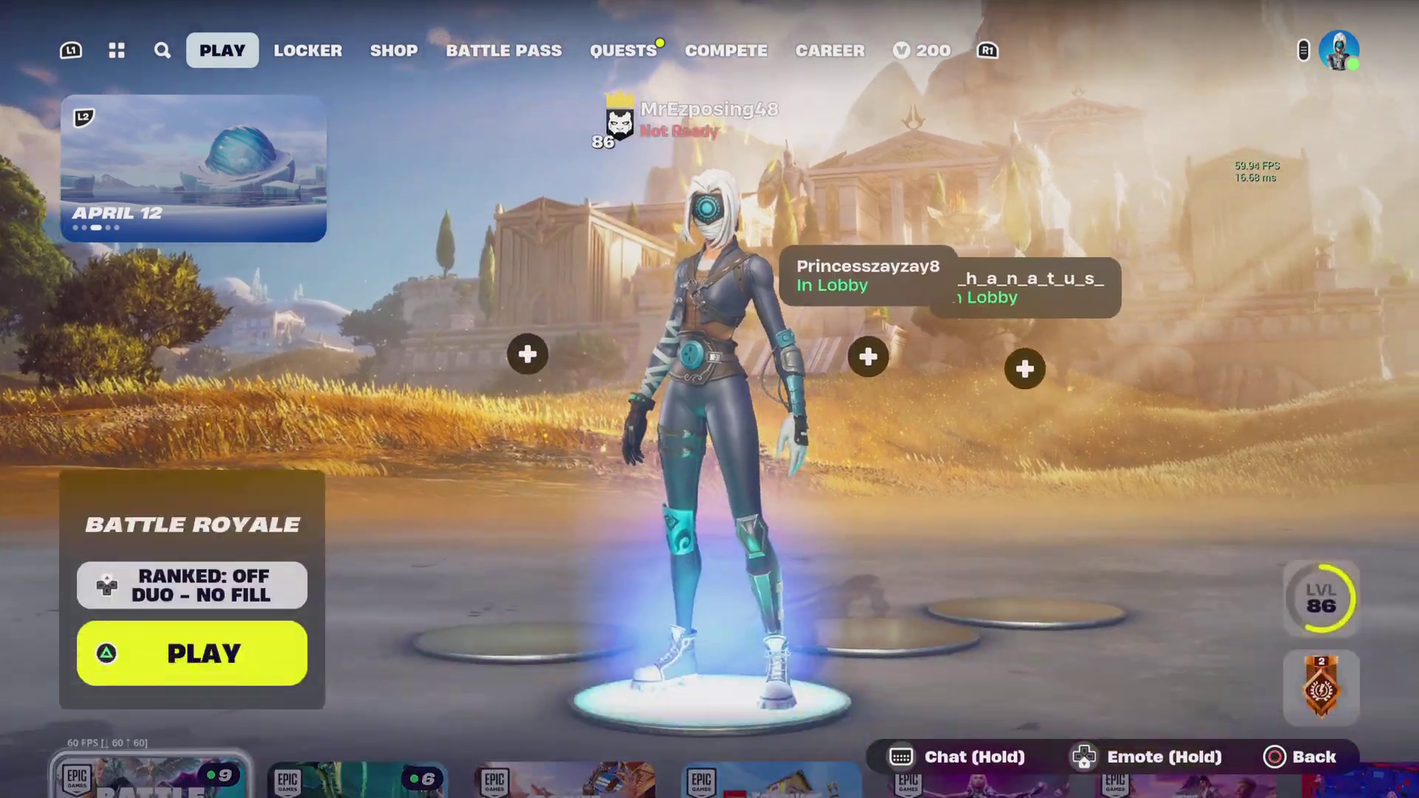
- Open Settings from the lobby side menu and go to the Controller Mapping tab
key(Down)
key(Down)
key(Down)
key(Down)
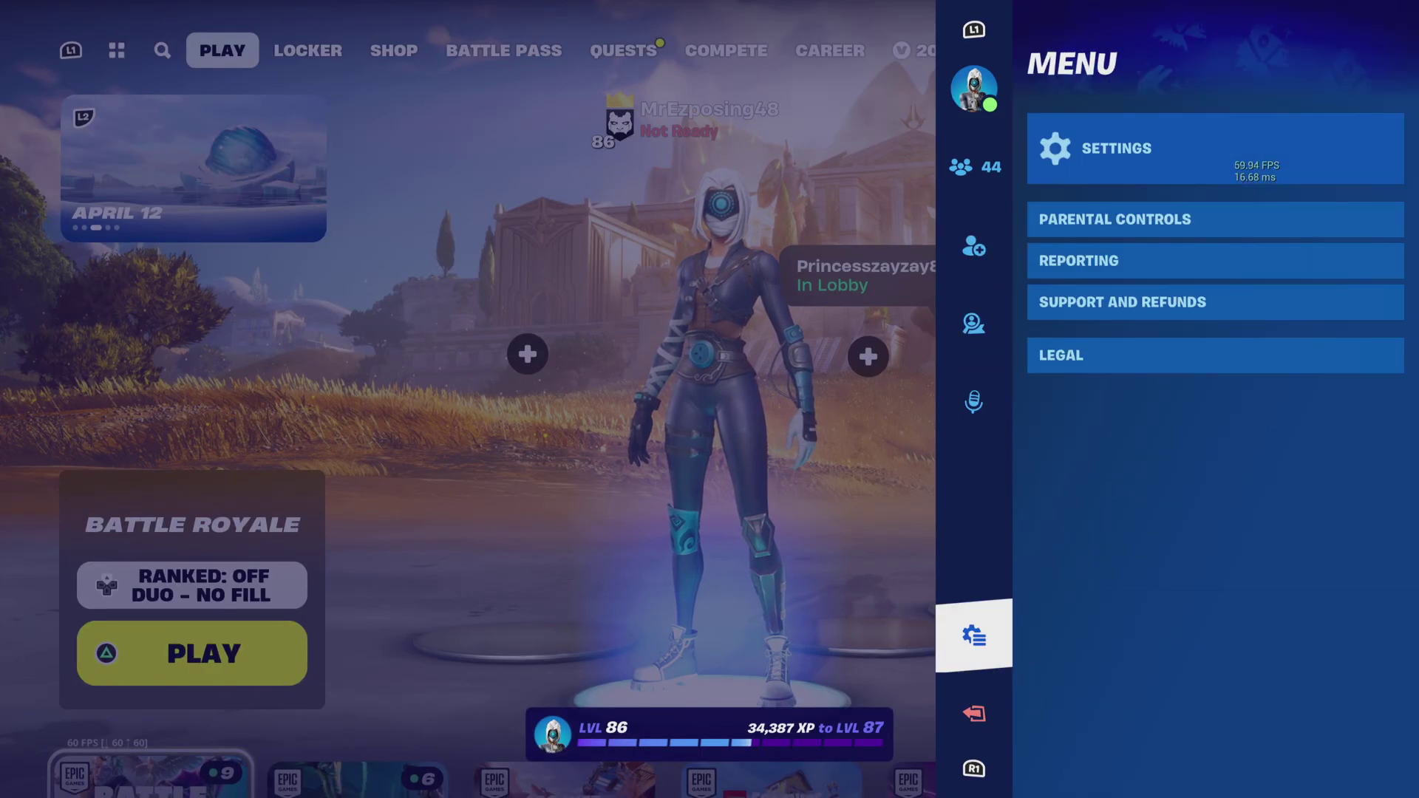
key(Right)
key(Return)
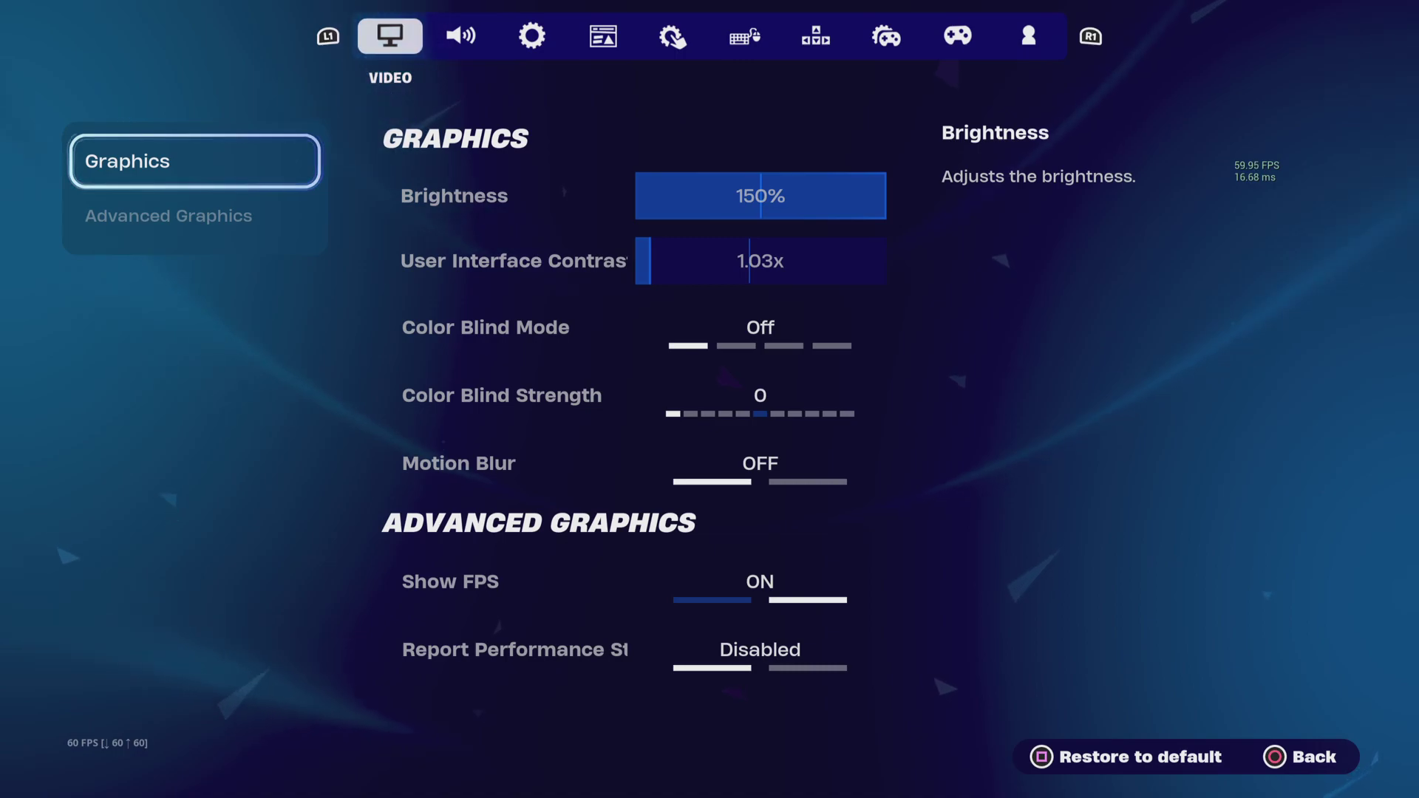
key(q)
key(q)
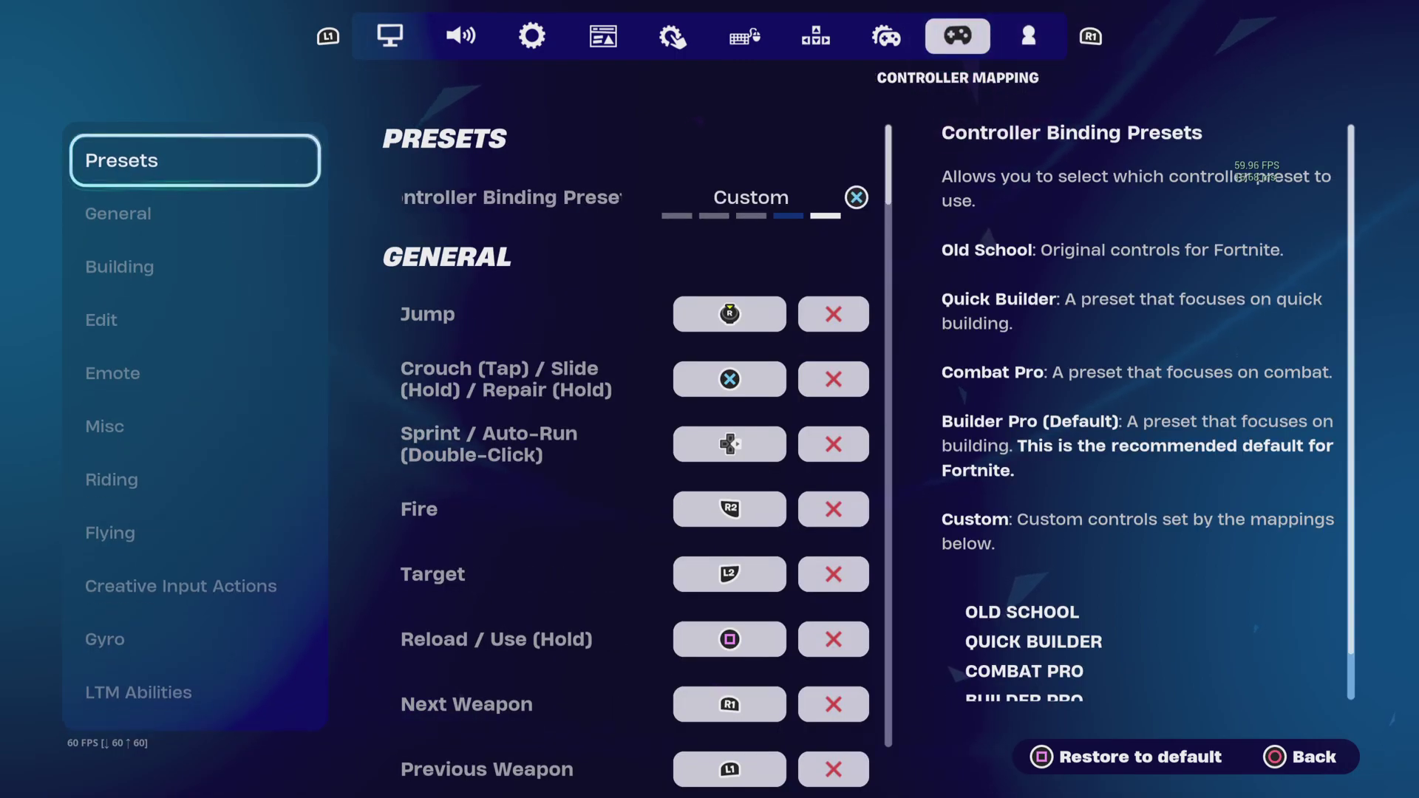
- Review the Jump, Crouch / Slide / Repair and Fire controller bindings
key(Right)
key(Down)
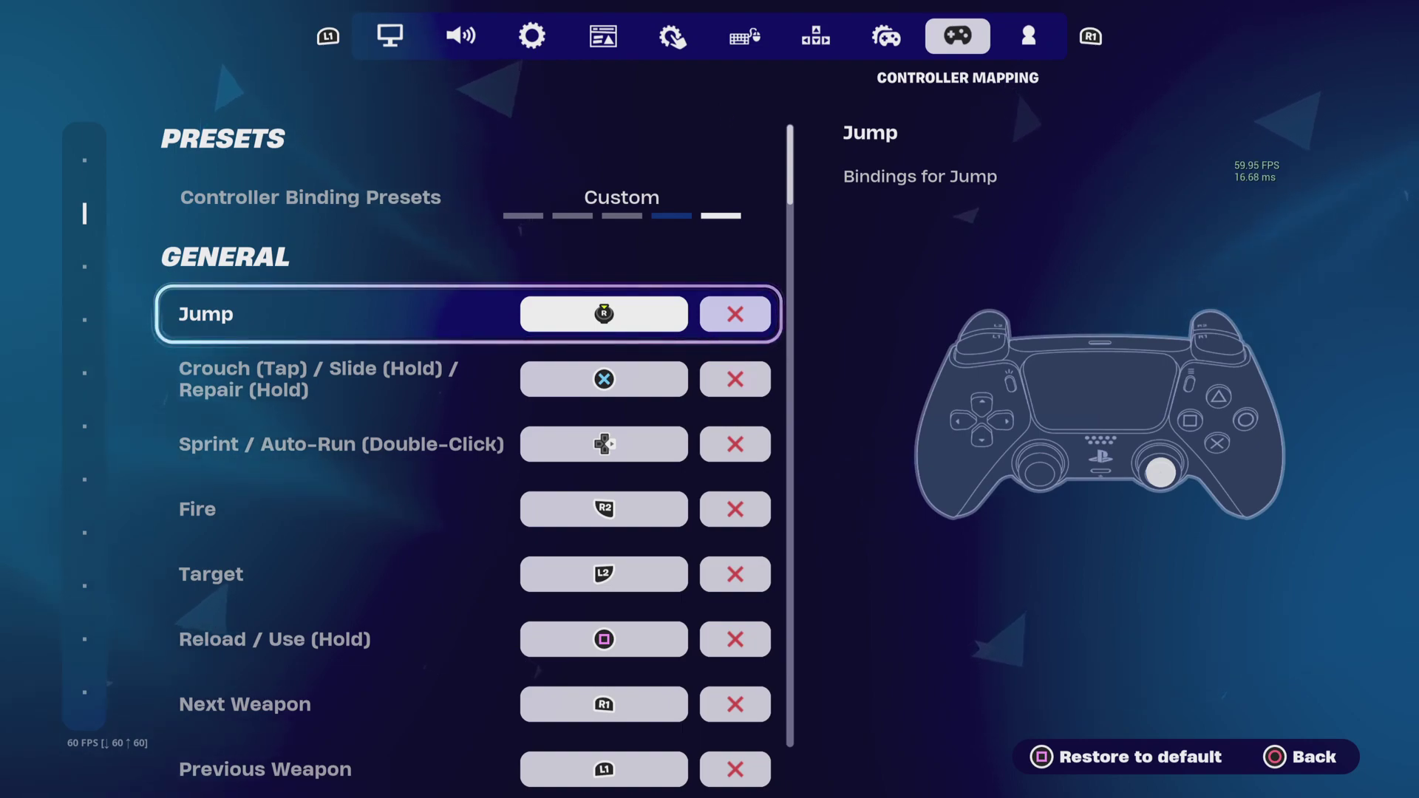
key(Down)
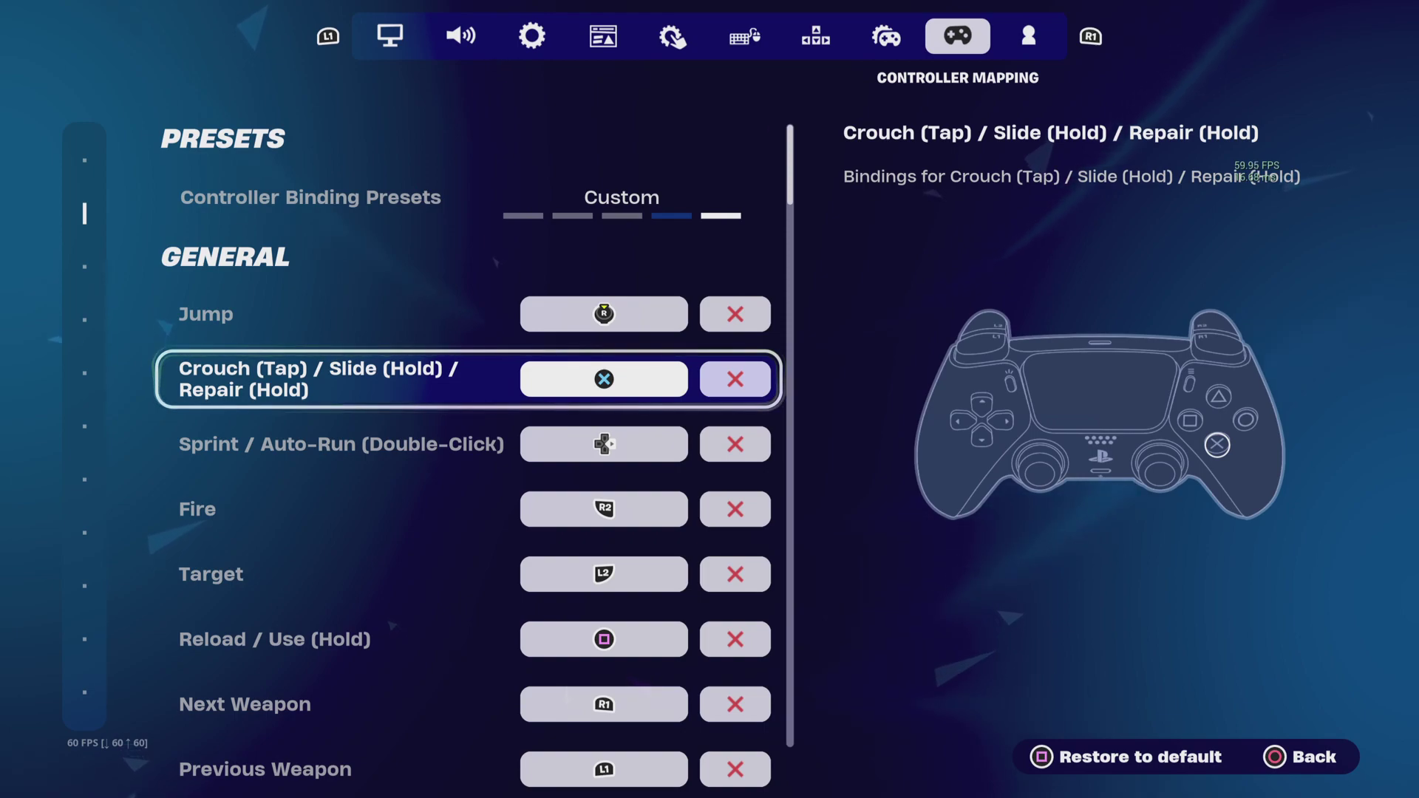
key(Up)
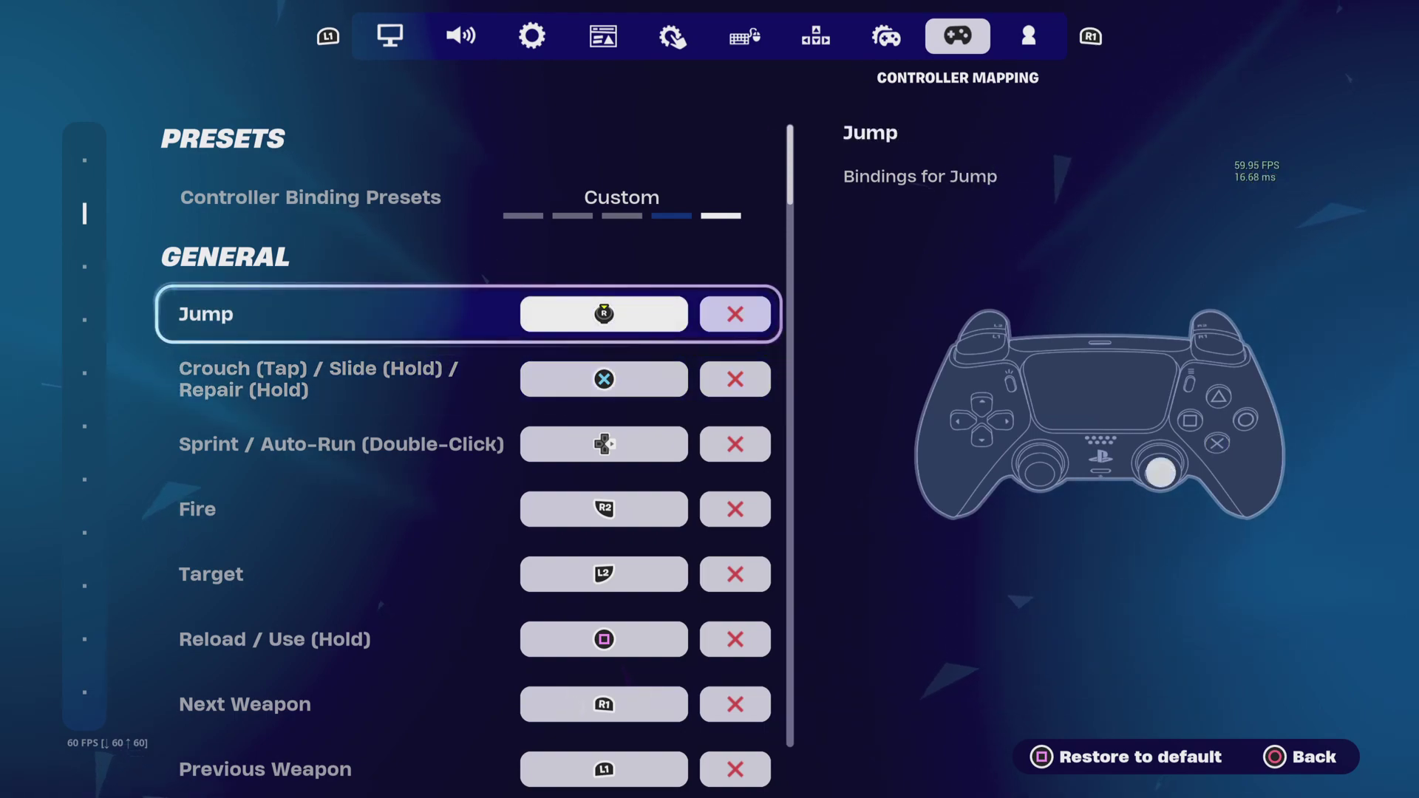
key(Down)
key(Down)
key(Down)
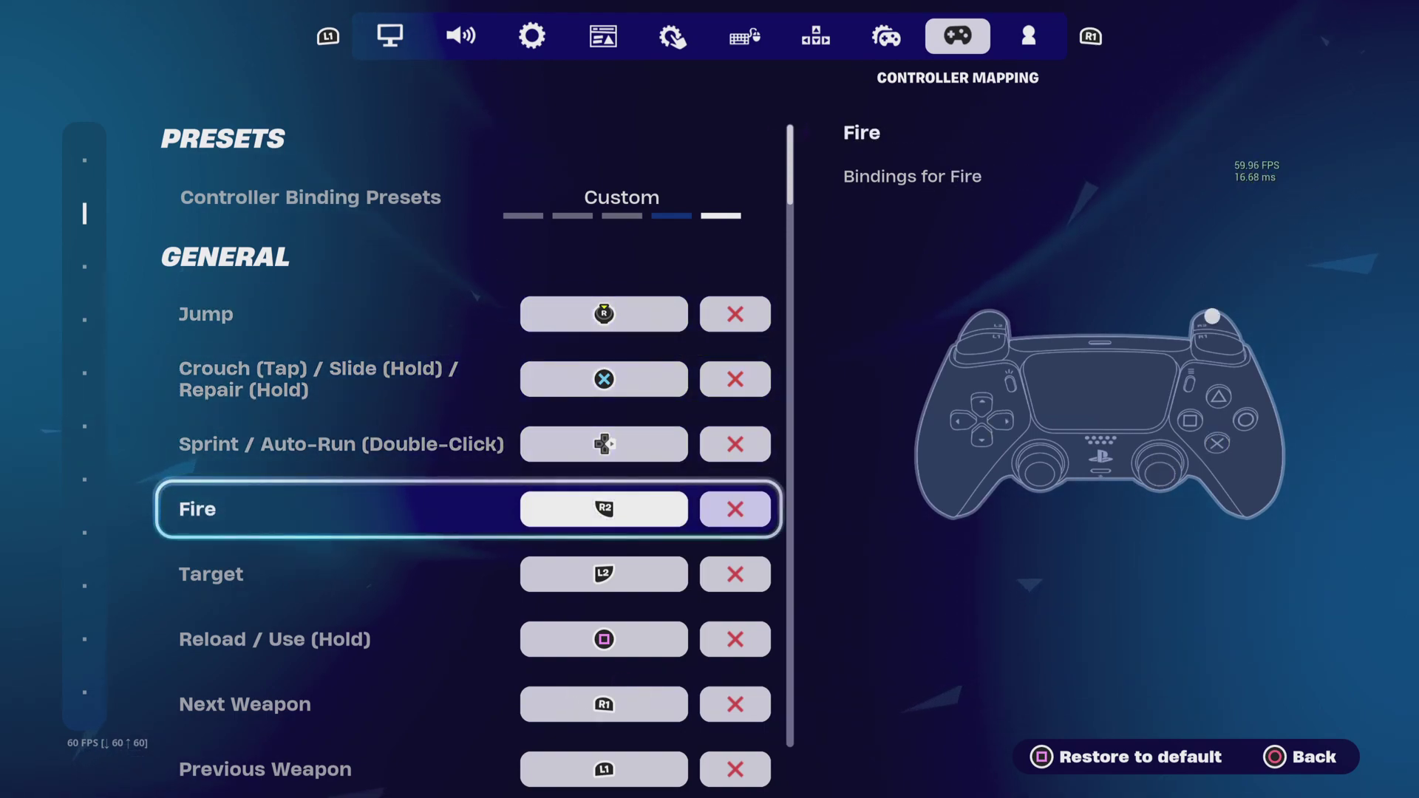
- Review the Previous Weapon, Next Weapon Or Carry, Trap Equip and Switch Mode / Edit (Hold) bindings
key(Down)
key(Down)
key(Down)
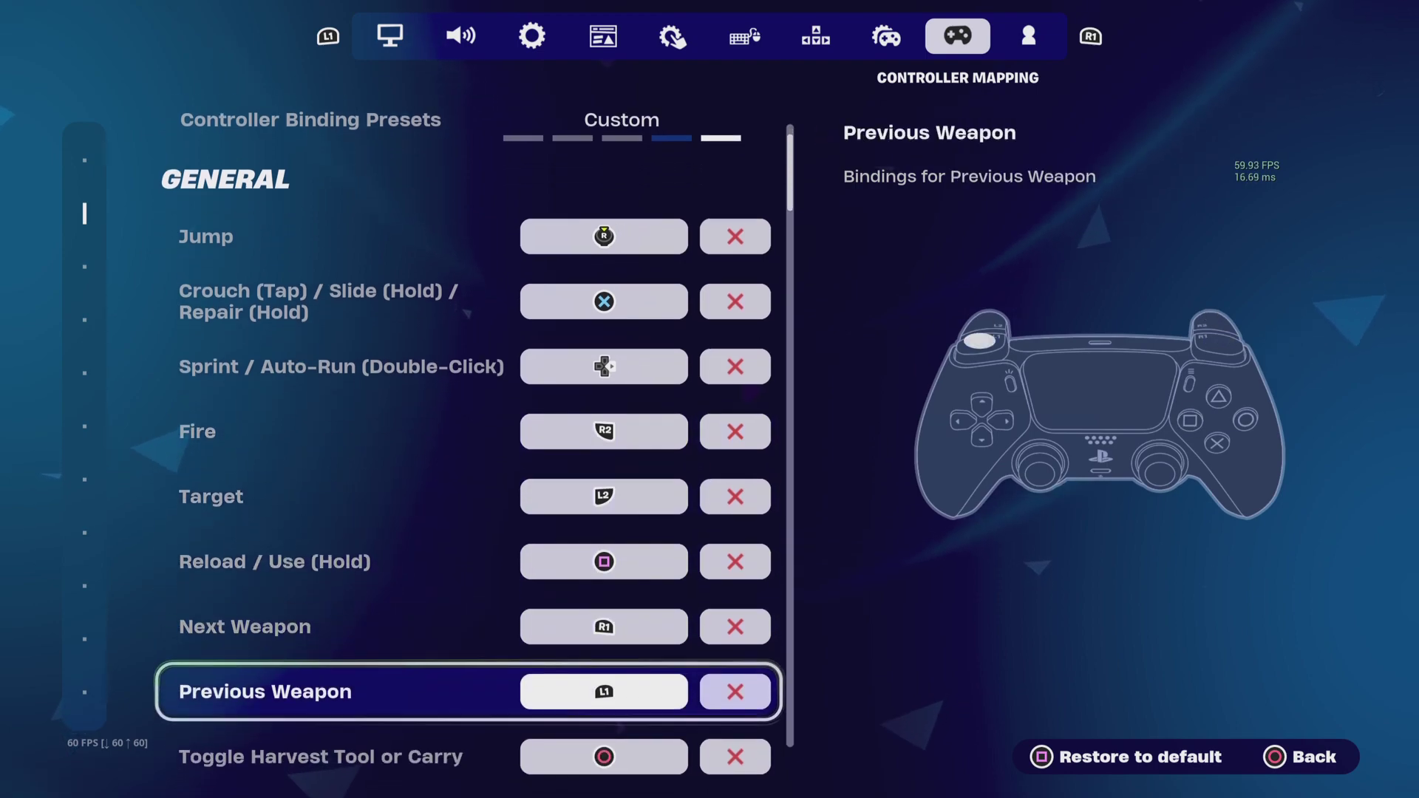
key(Down)
key(Down)
key(Down)
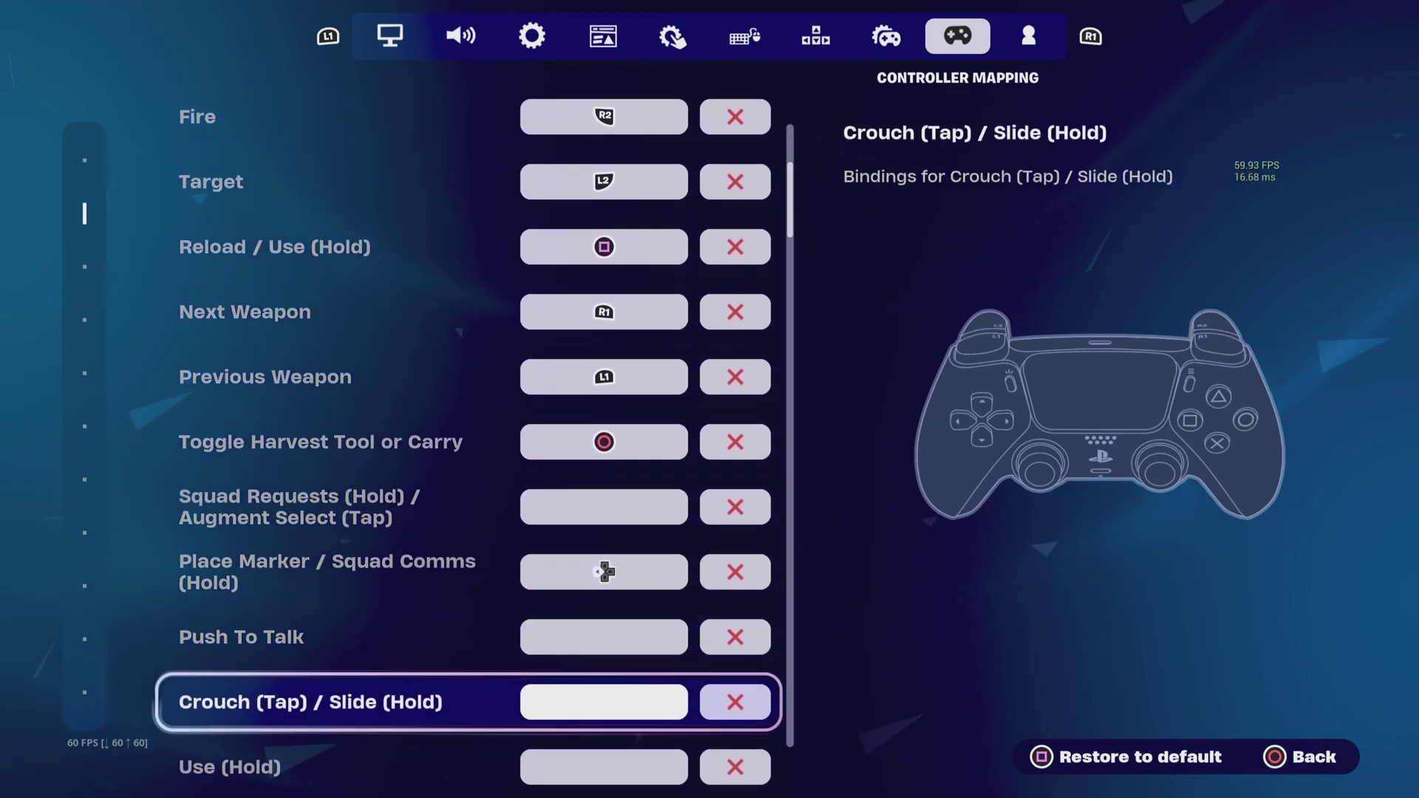
key(Down)
key(Down)
key(Down)
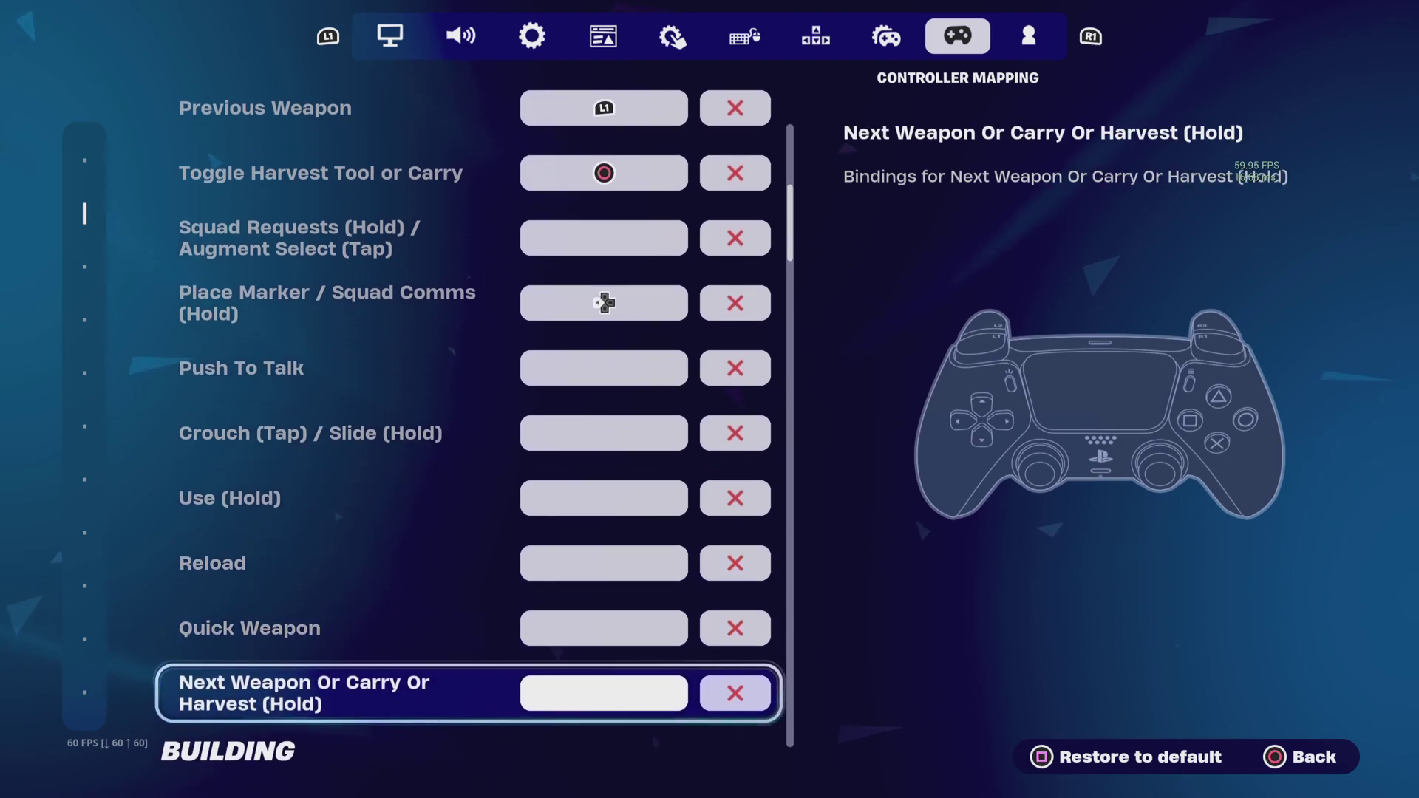
key(Down)
key(Down)
key(Down)
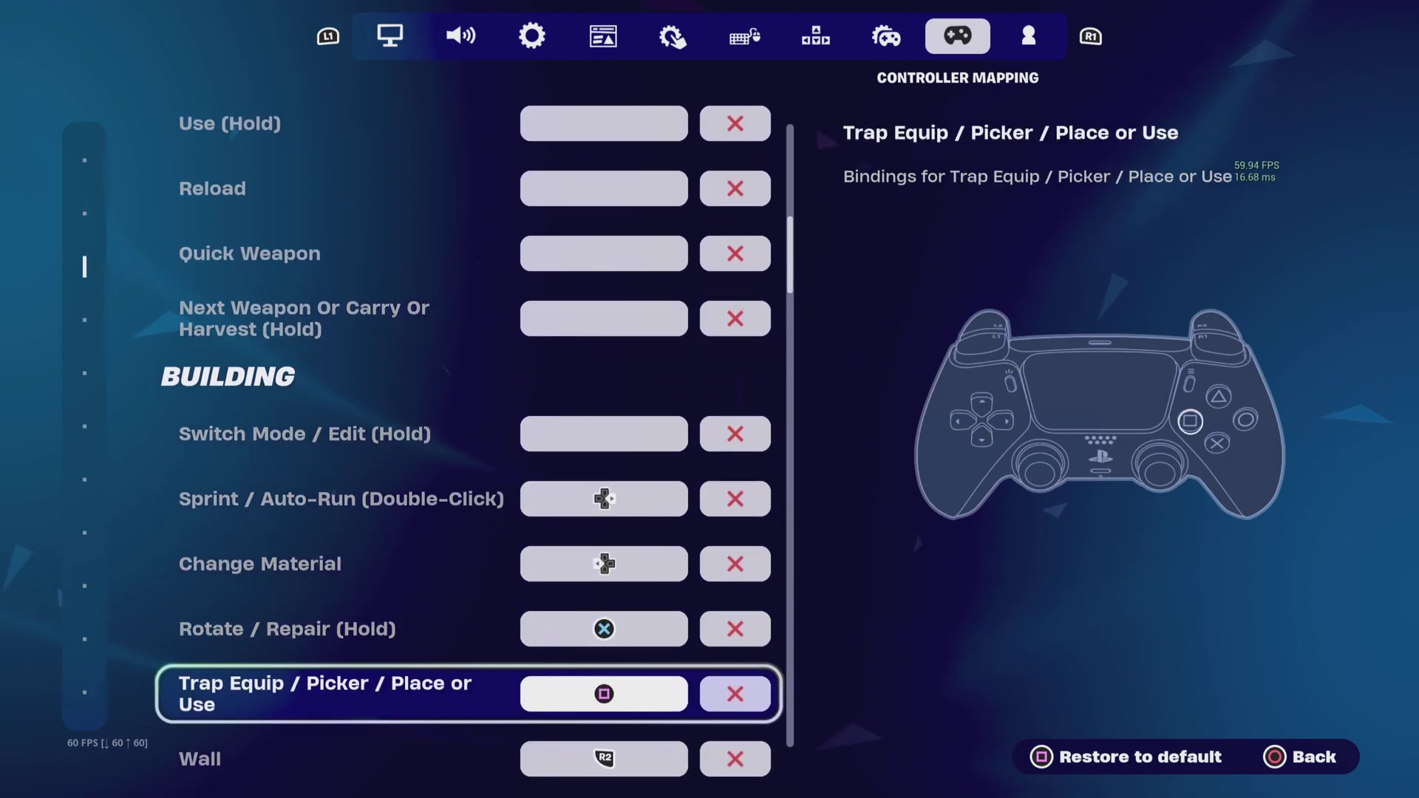
key(Down)
key(Up)
key(Up)
key(Up)
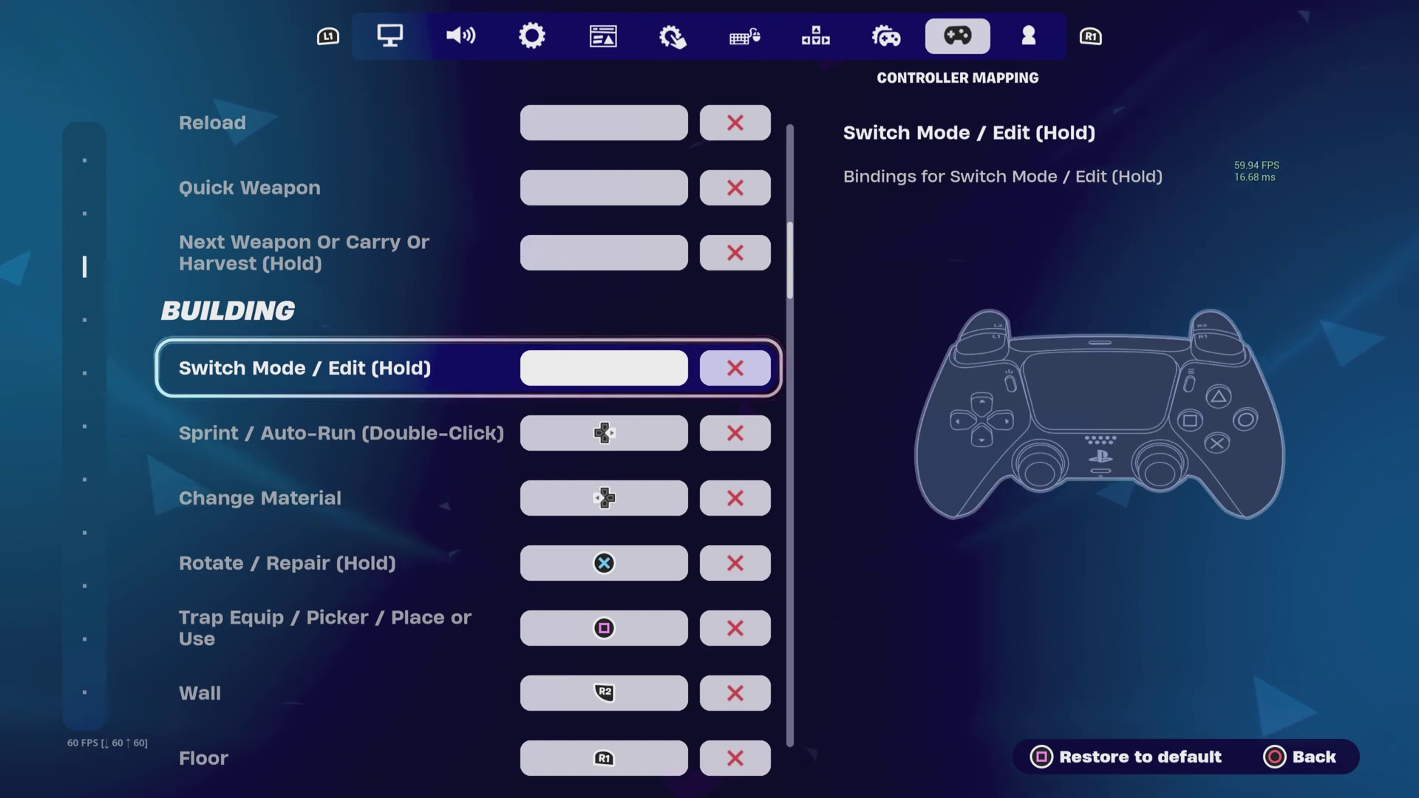
key(Down)
key(Down)
key(Down)
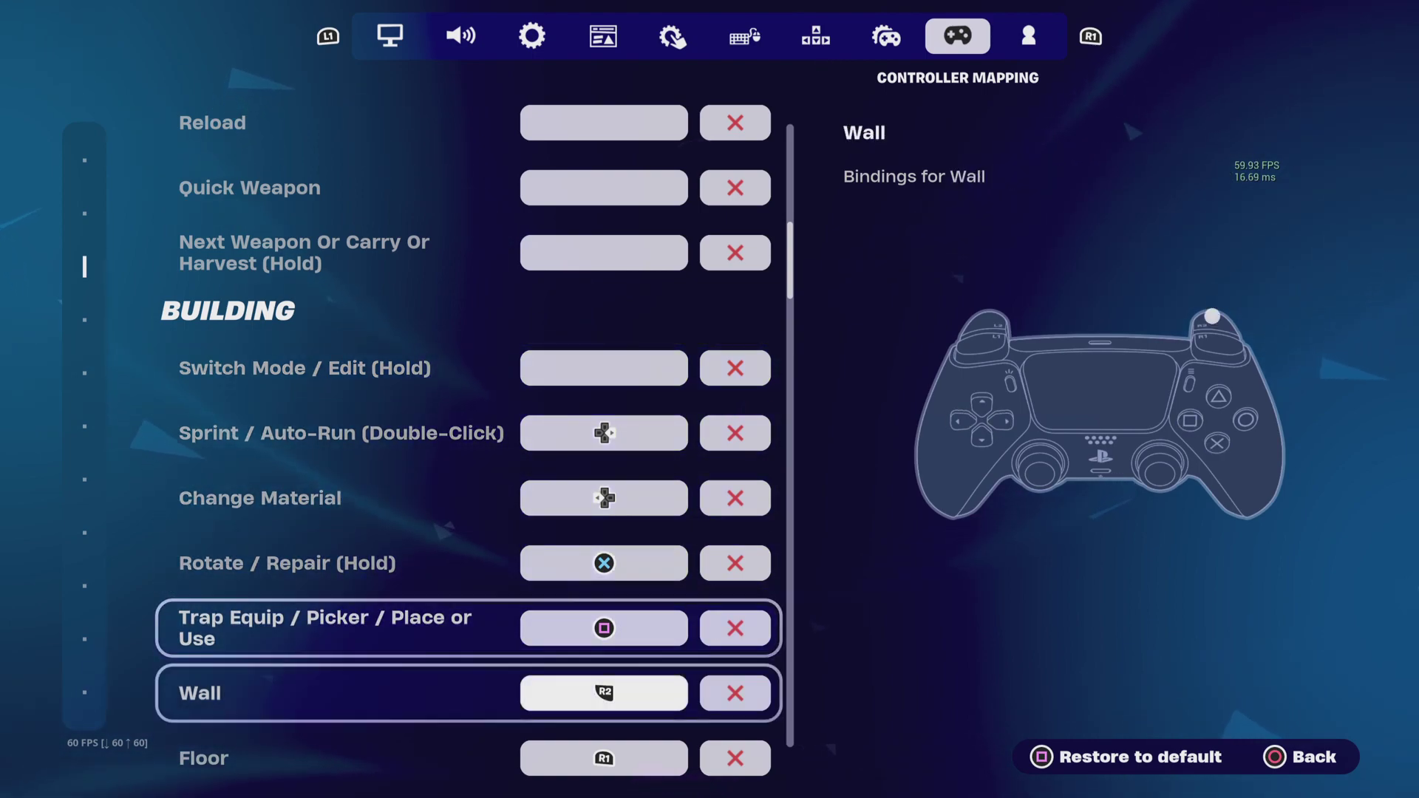
key(Down)
key(Down)
key(Up)
key(Up)
key(Up)
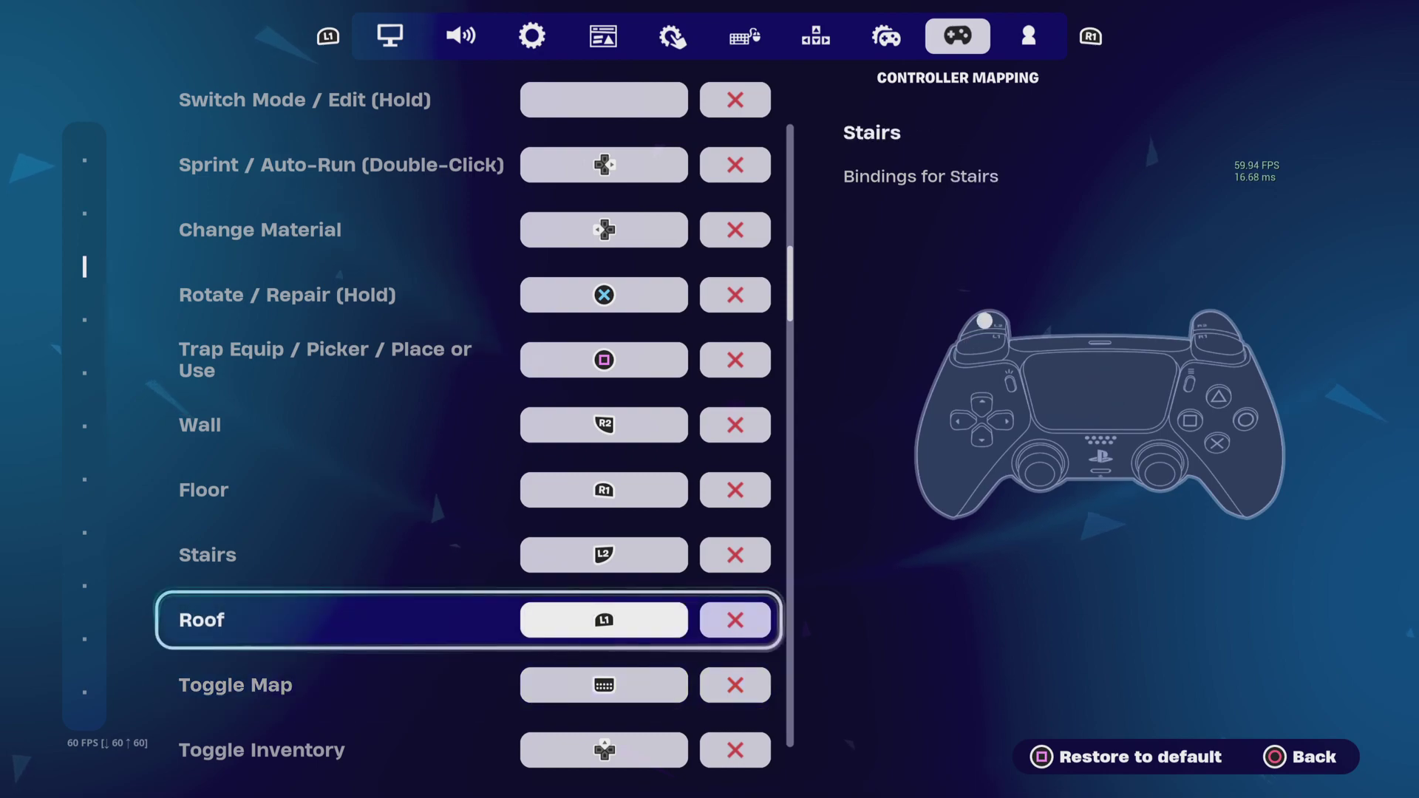
key(Up)
key(Up)
key(Up)
key(Down)
key(Down)
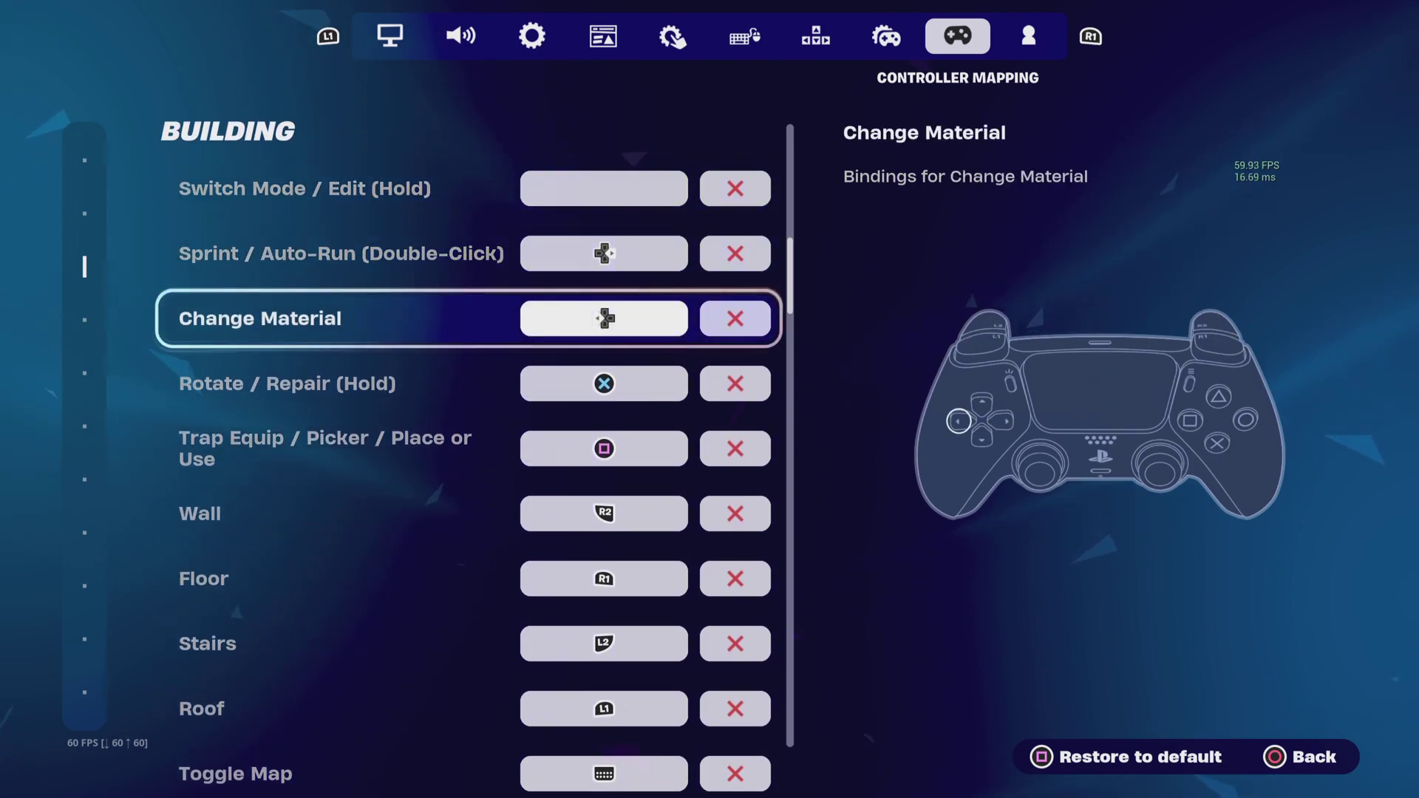
key(Up)
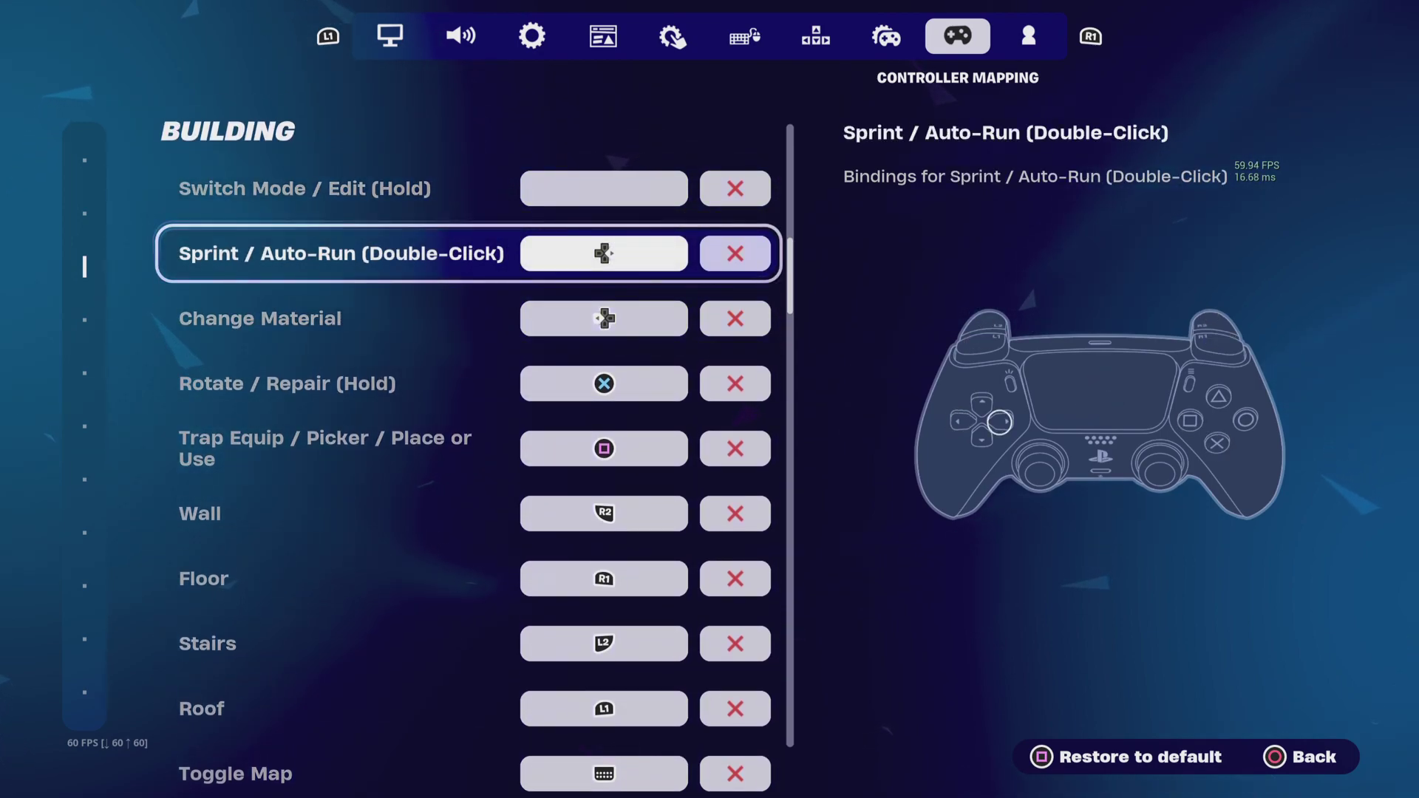
key(Down)
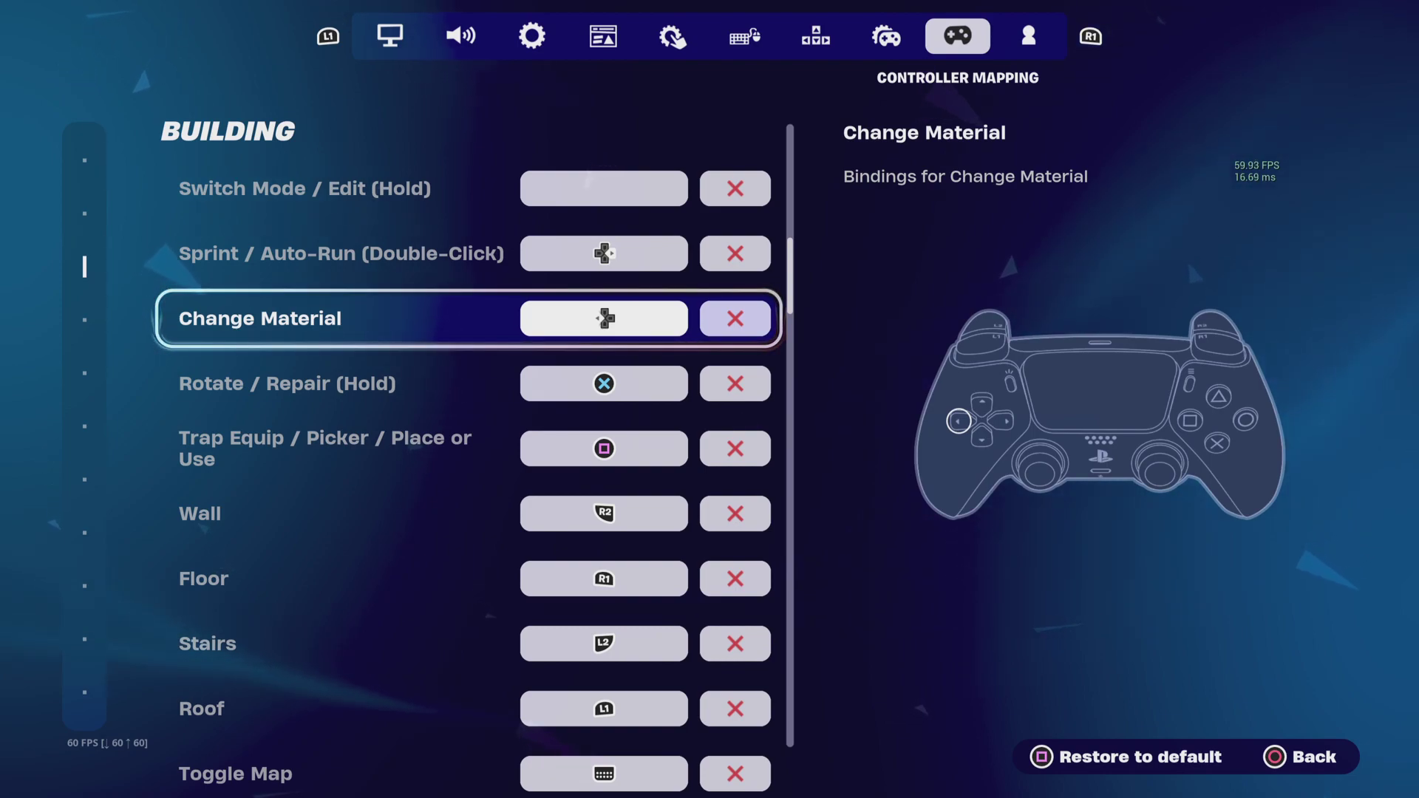
key(Down)
key(Down)
key(Down)
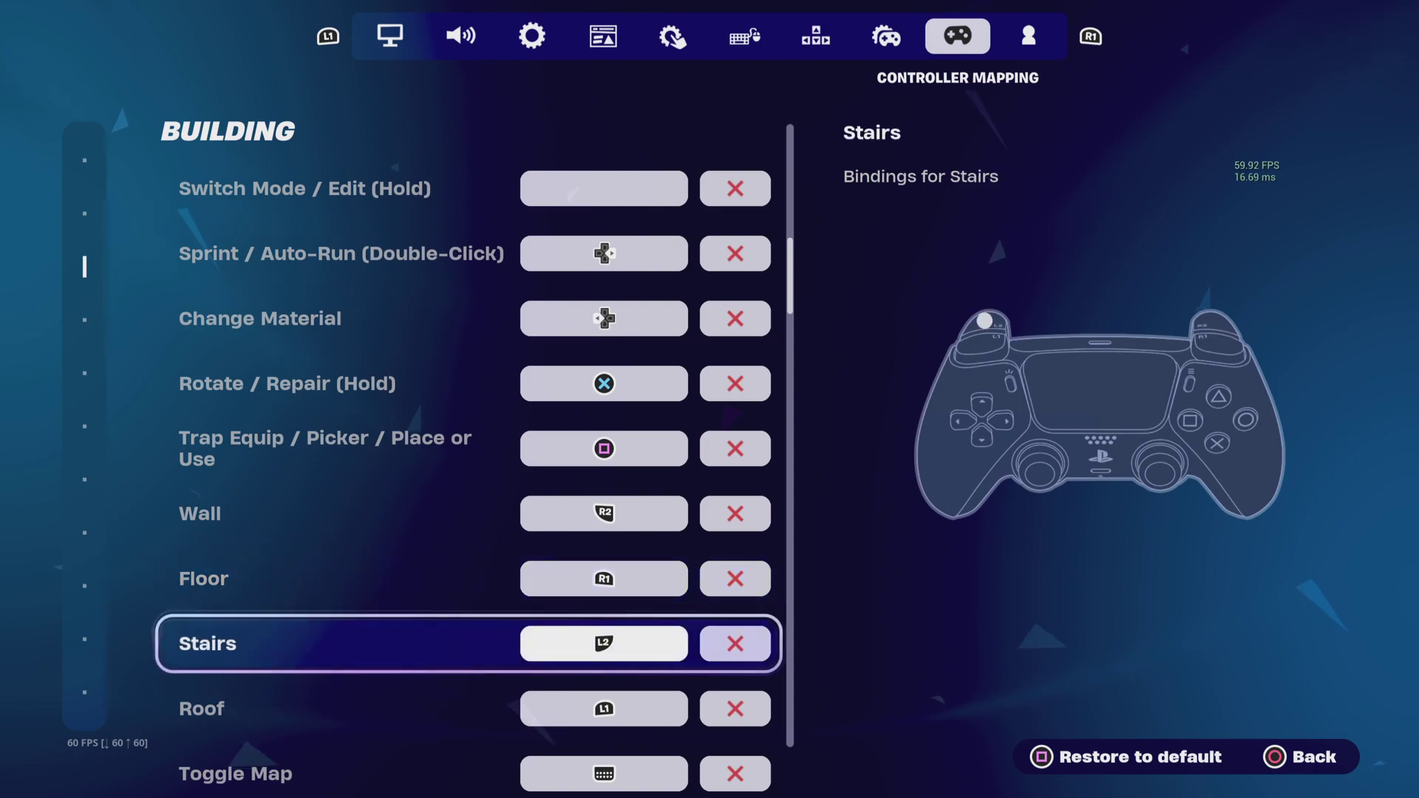
key(Down)
key(Up)
key(Up)
key(Up)
key(Down)
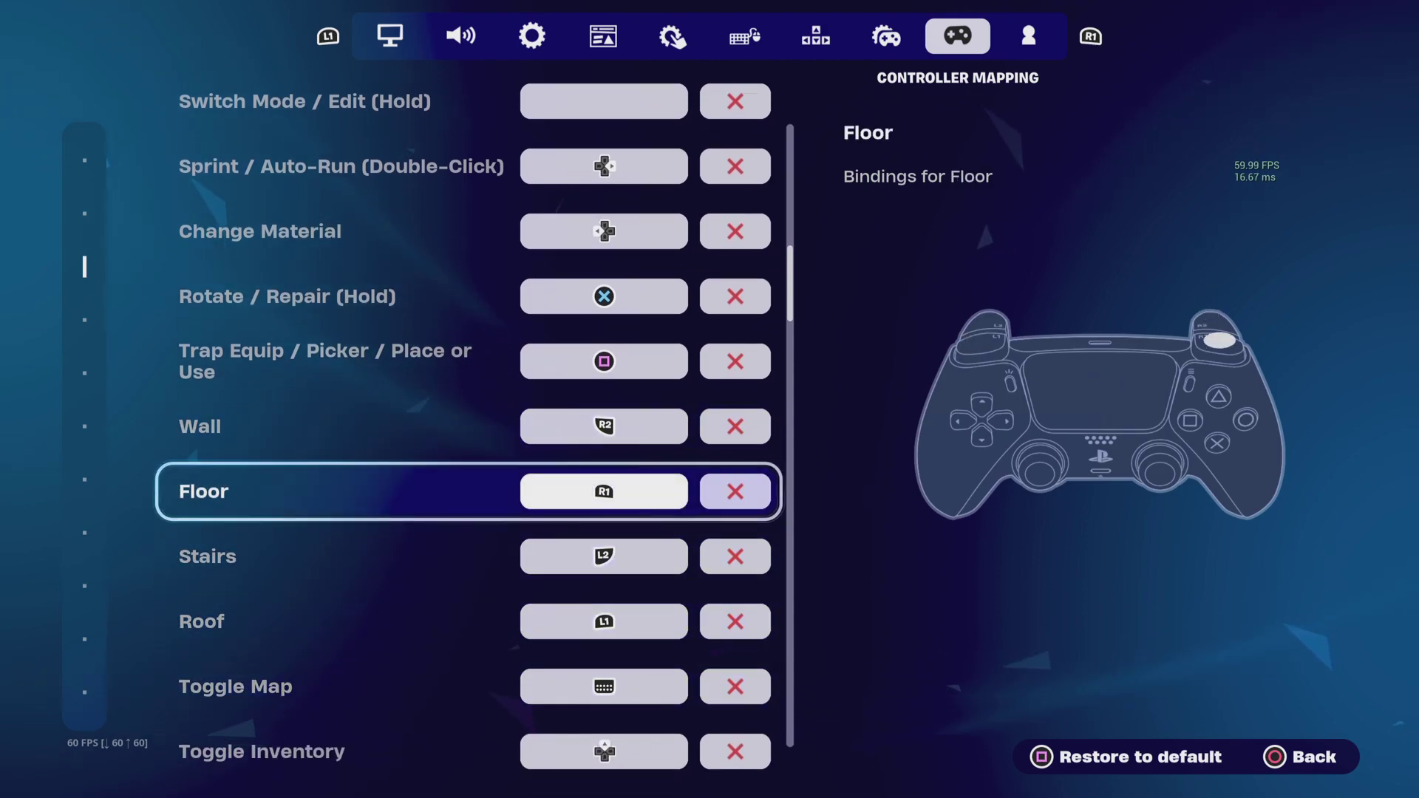
key(Down)
key(Down)
key(Down)
key(Down)
key(Up)
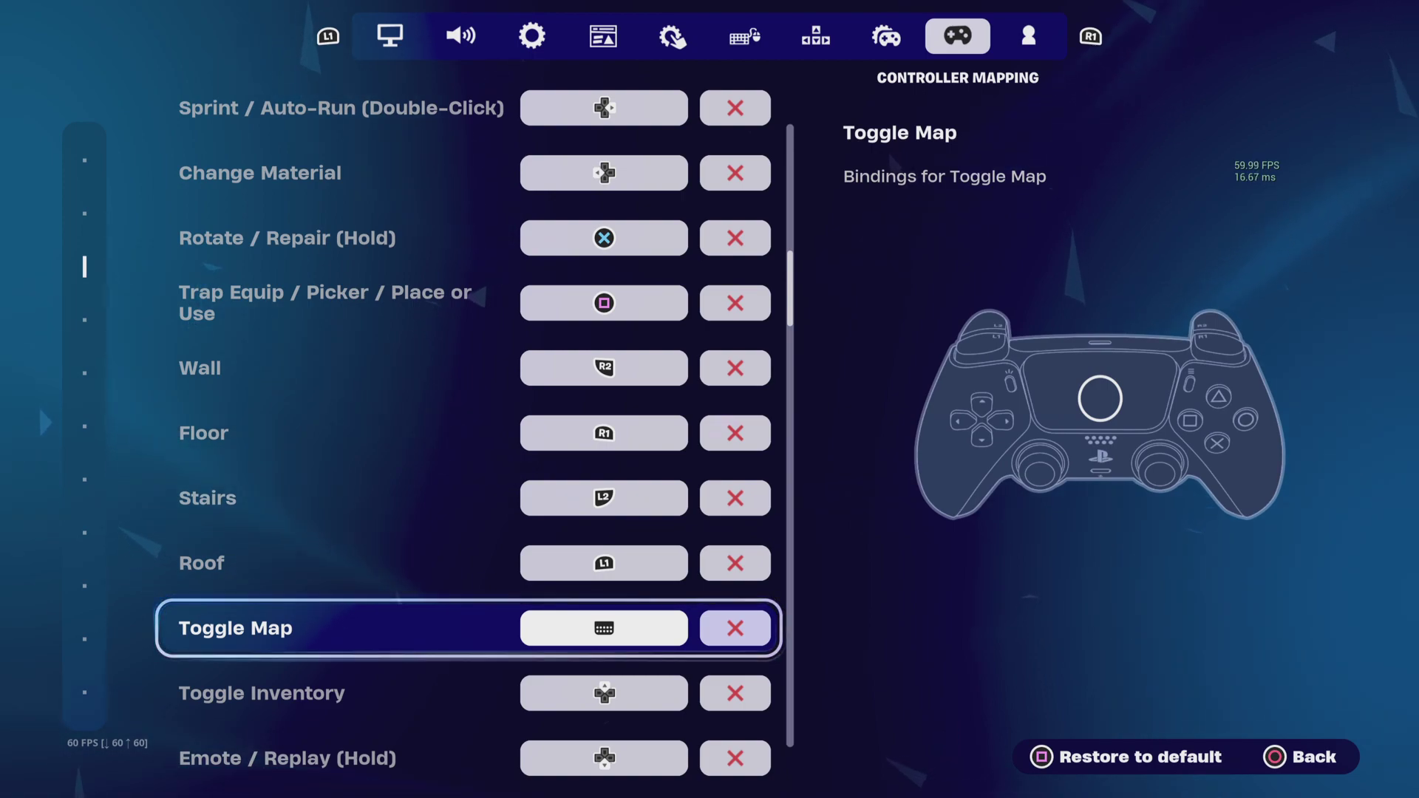
key(Down)
key(Down)
key(Down)
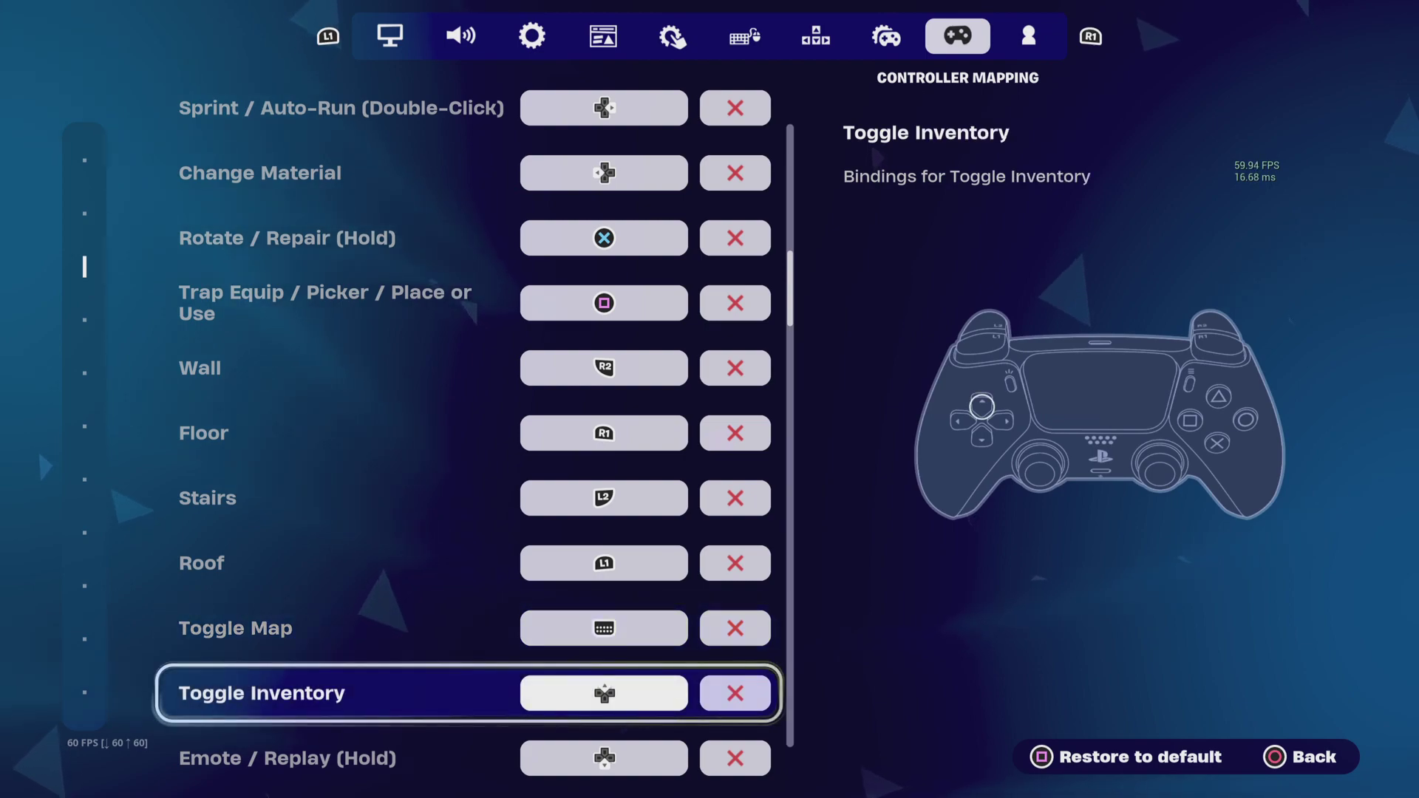
key(Down)
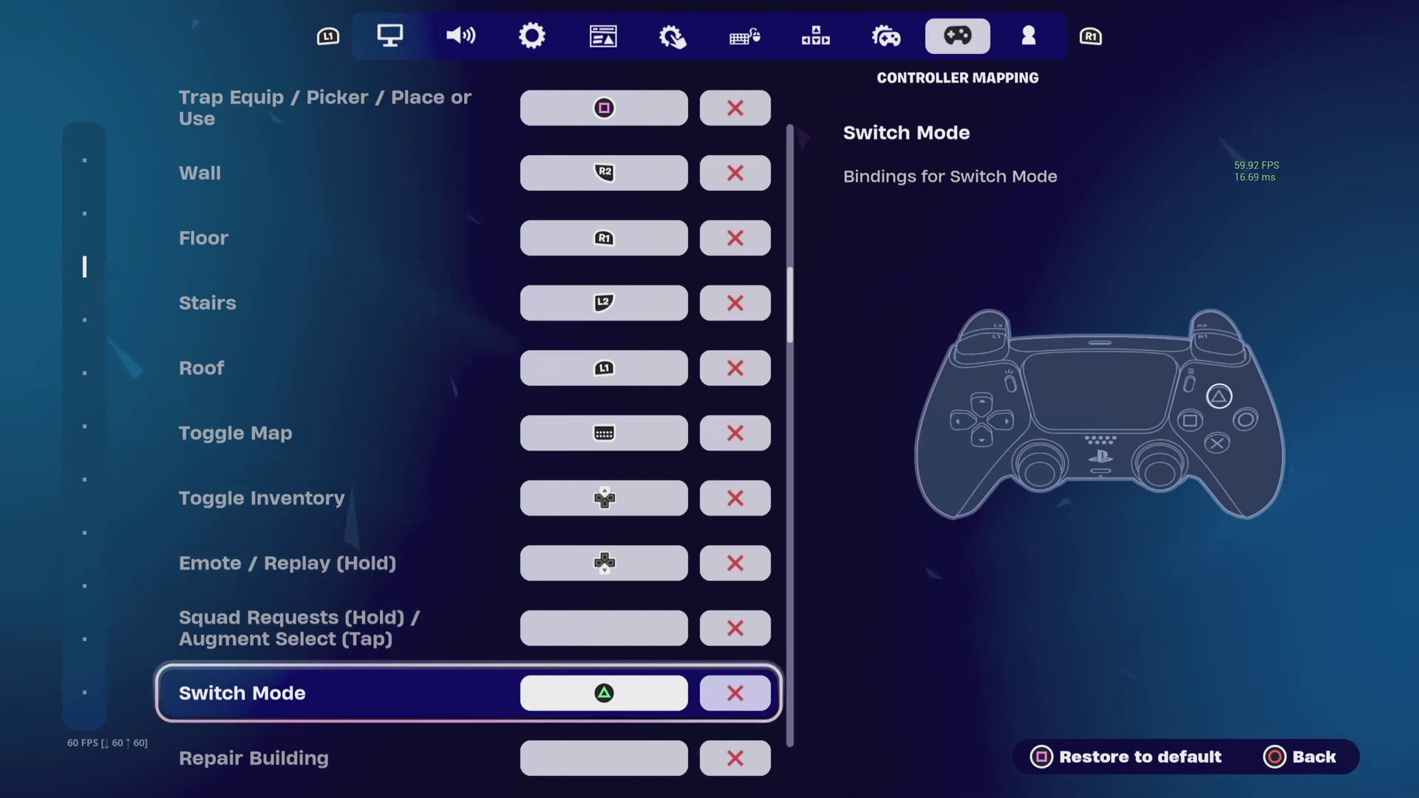
key(Down)
key(Down)
key(Down)
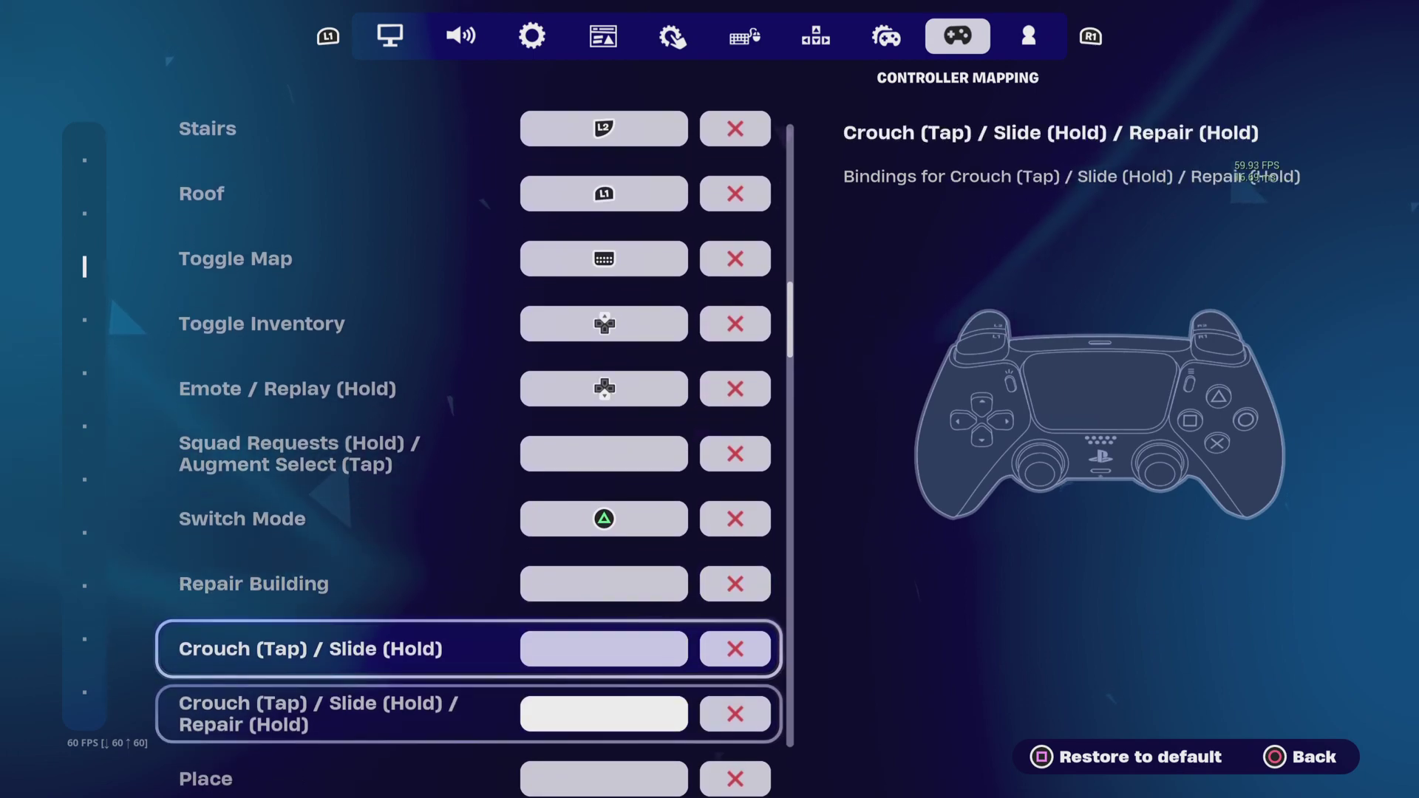
key(Down)
key(Down)
key(Down)
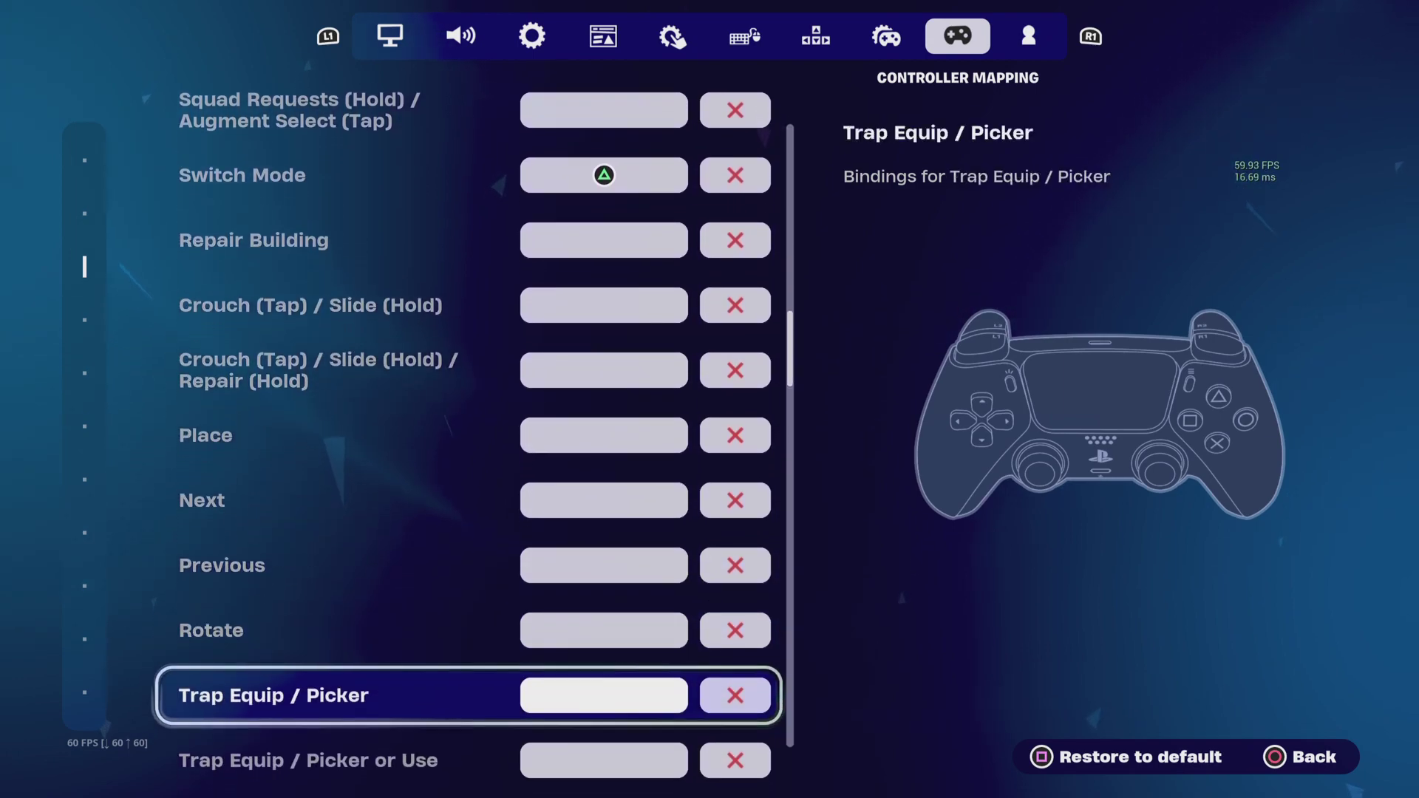
key(Up)
key(Up)
key(Up)
key(Up)
key(Down)
key(Down)
key(Down)
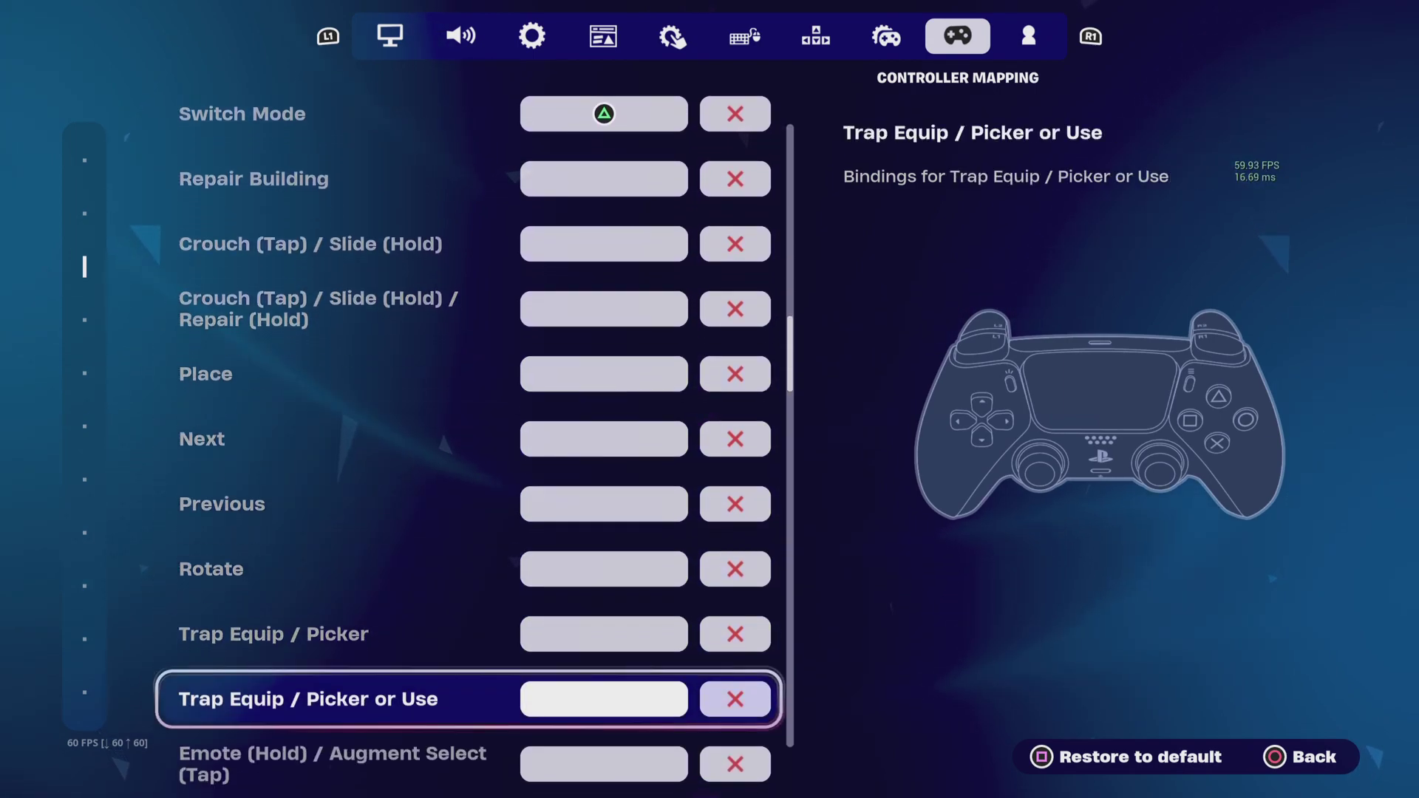
key(Down)
key(Down)
key(Up)
key(Up)
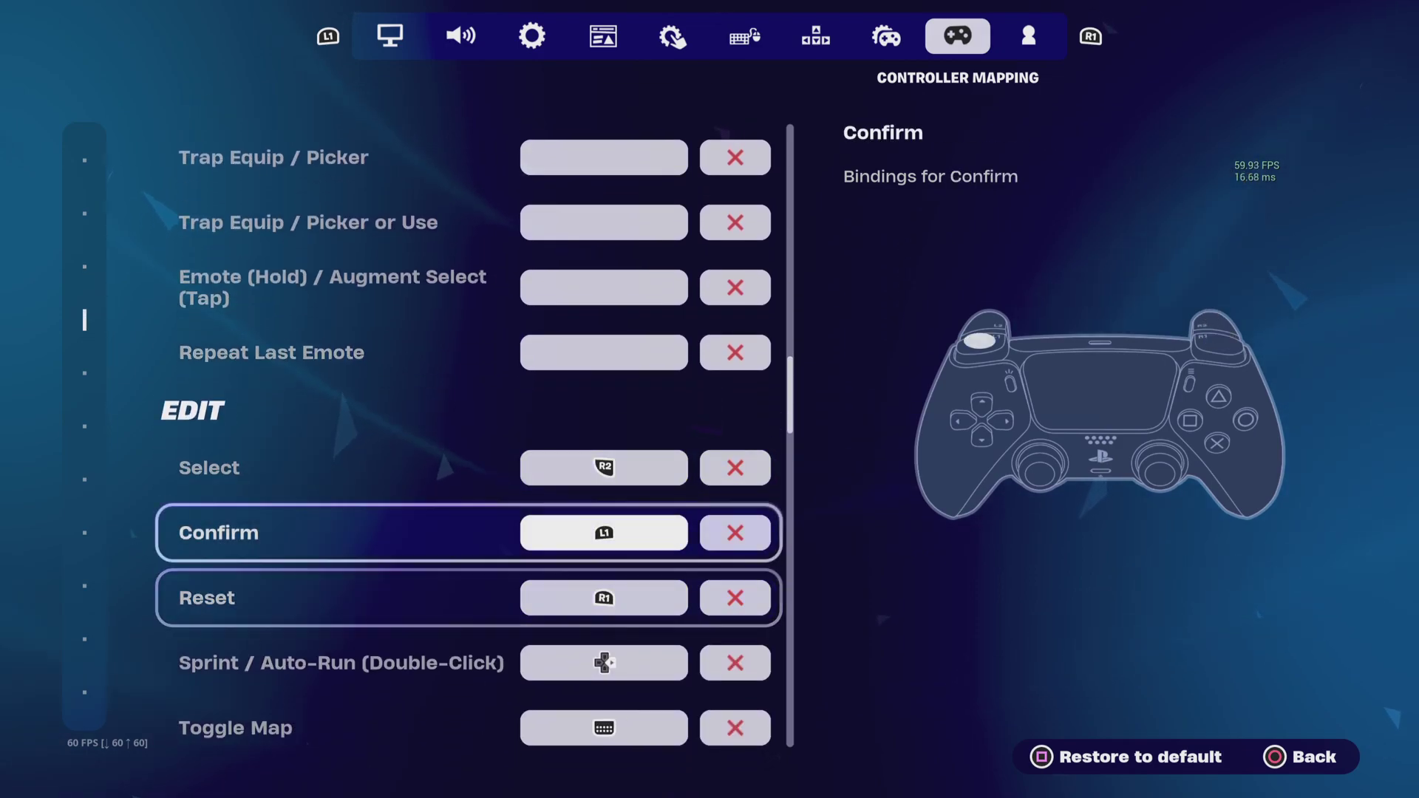
key(Down)
key(Up)
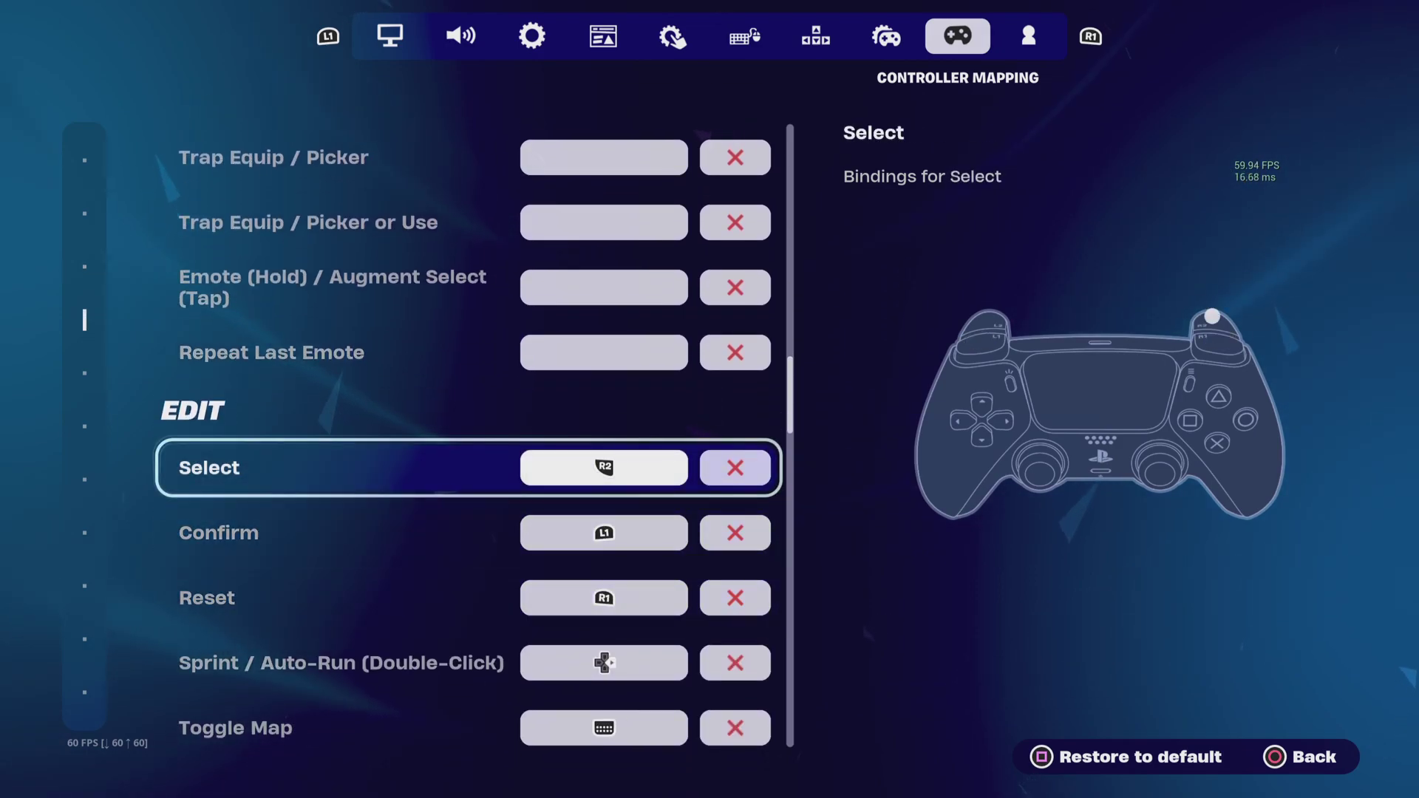
key(Down)
key(Down)
key(Up)
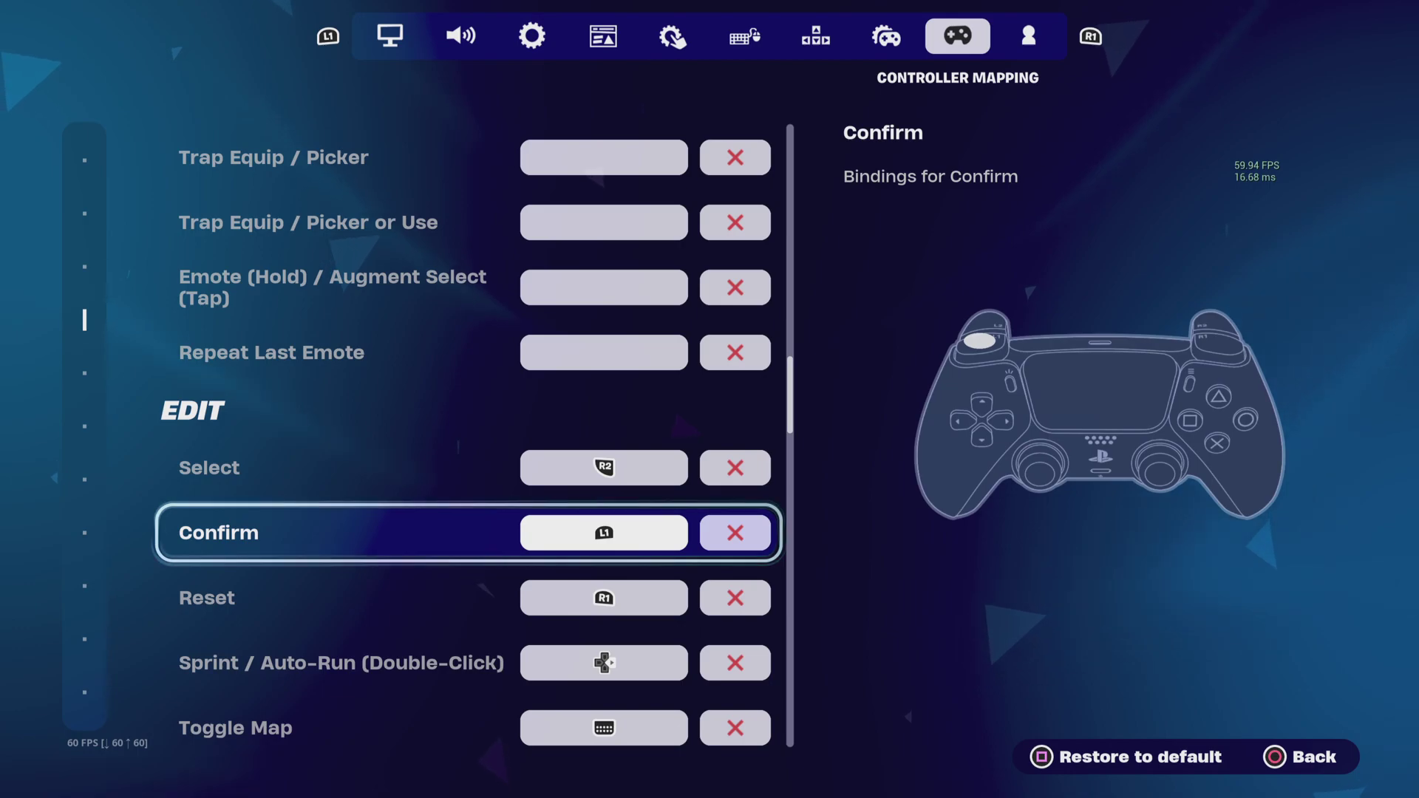
key(e)
key(e)
key(e)
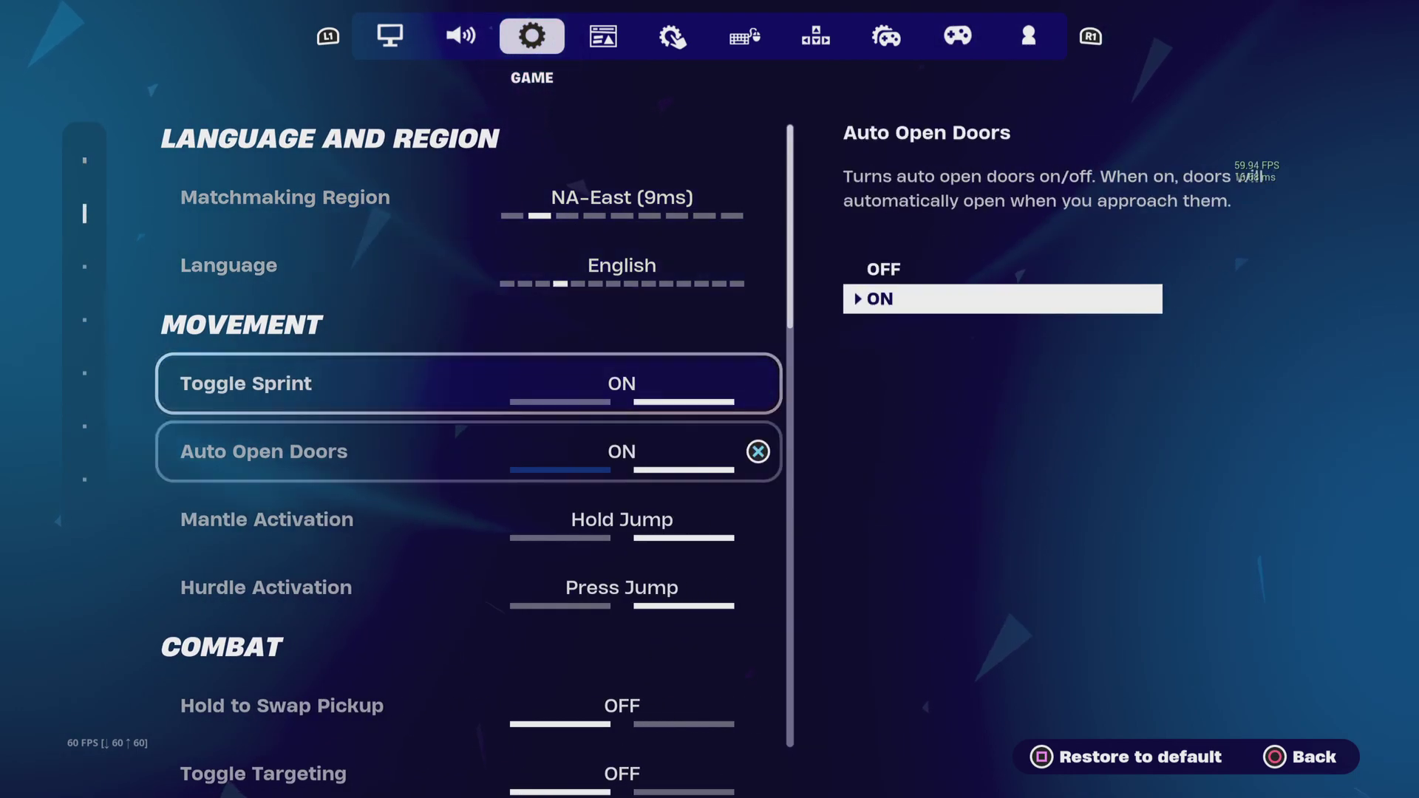
key(Down)
key(Down)
key(Down)
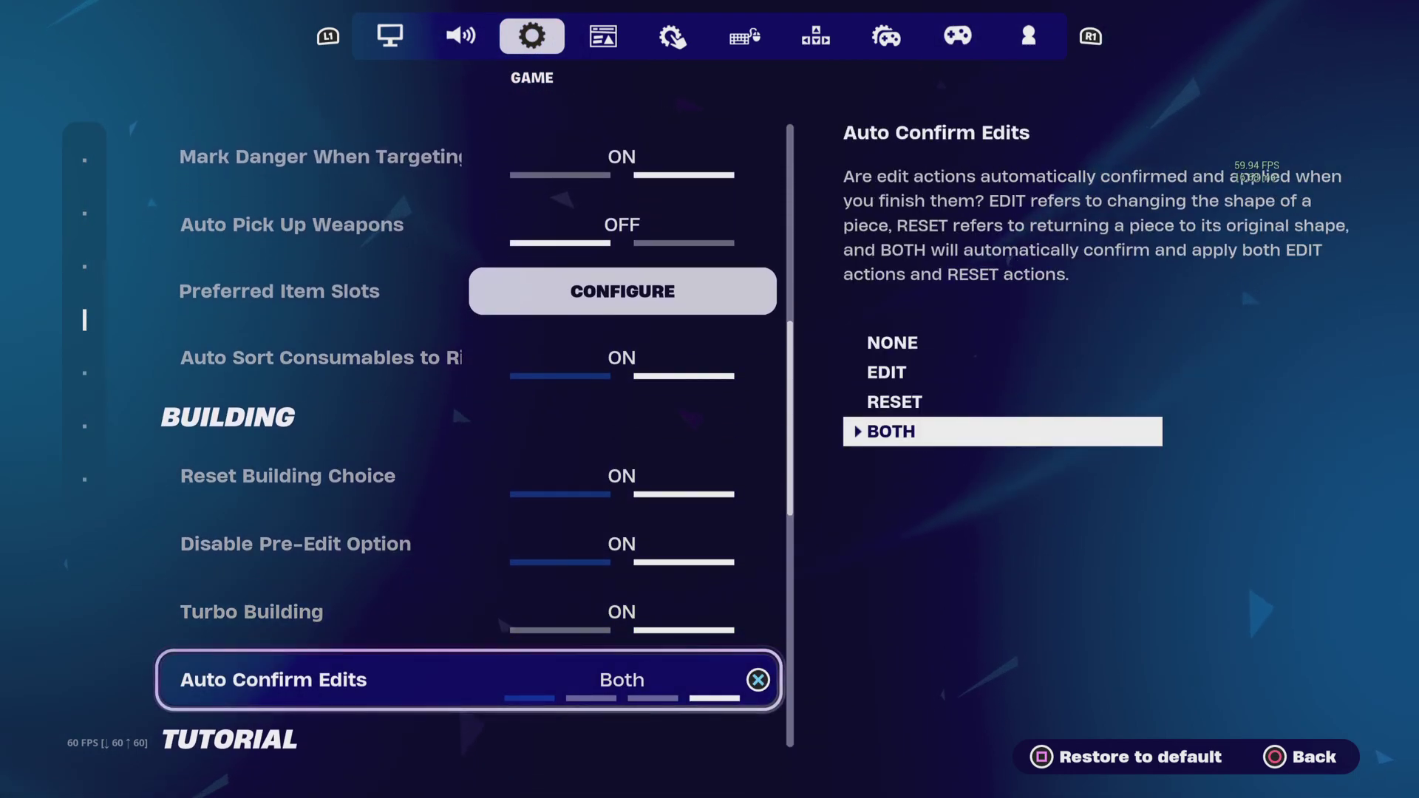
key(Left)
key(Right)
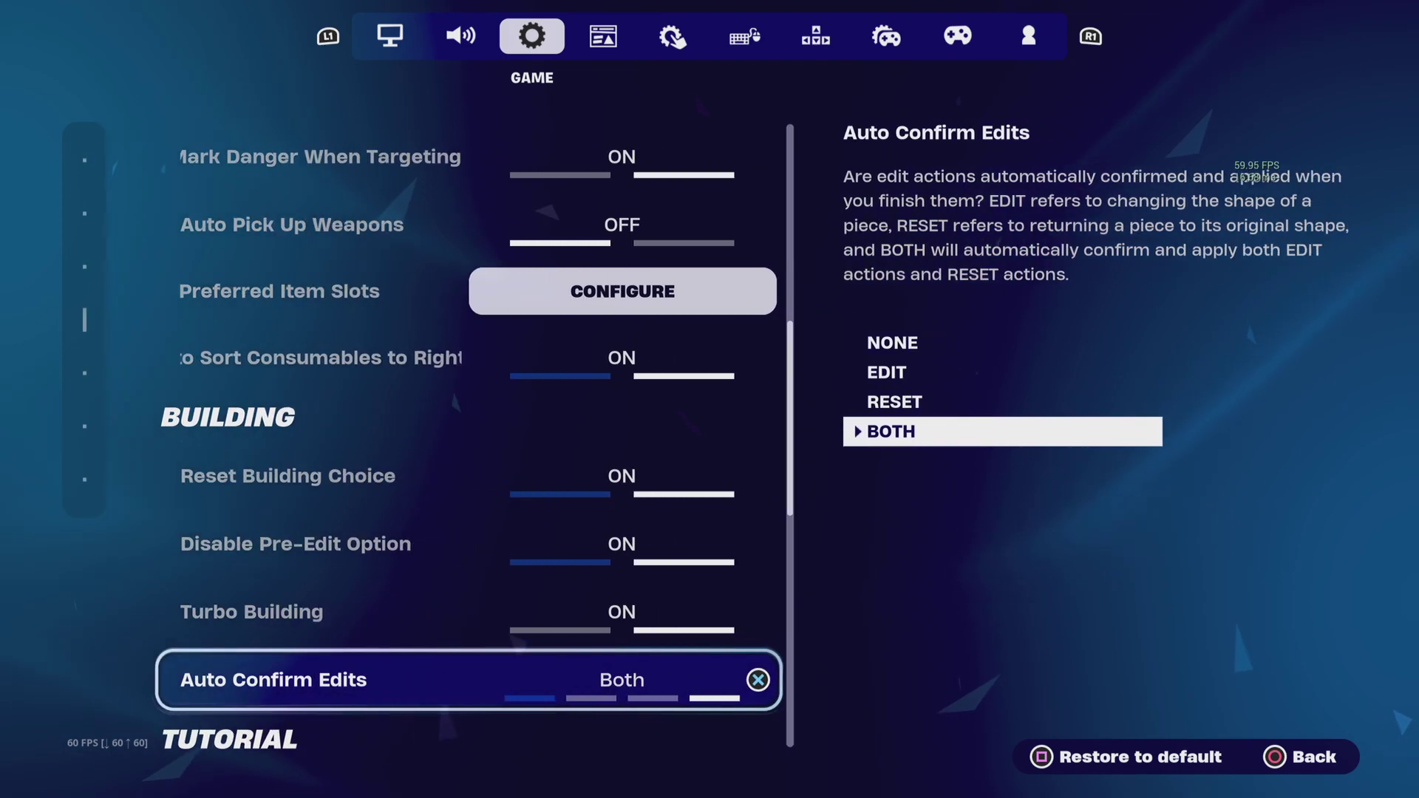
key(Right)
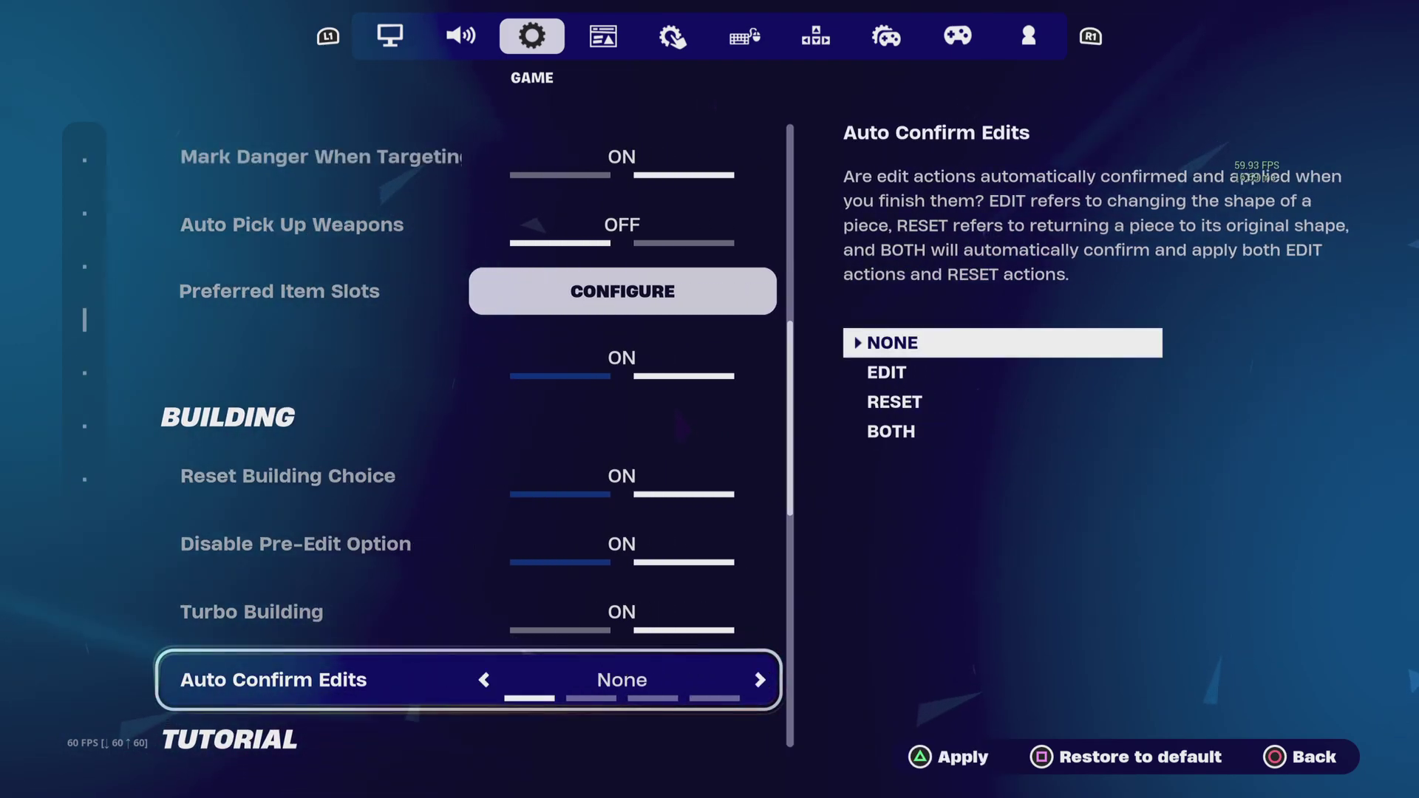
key(Left)
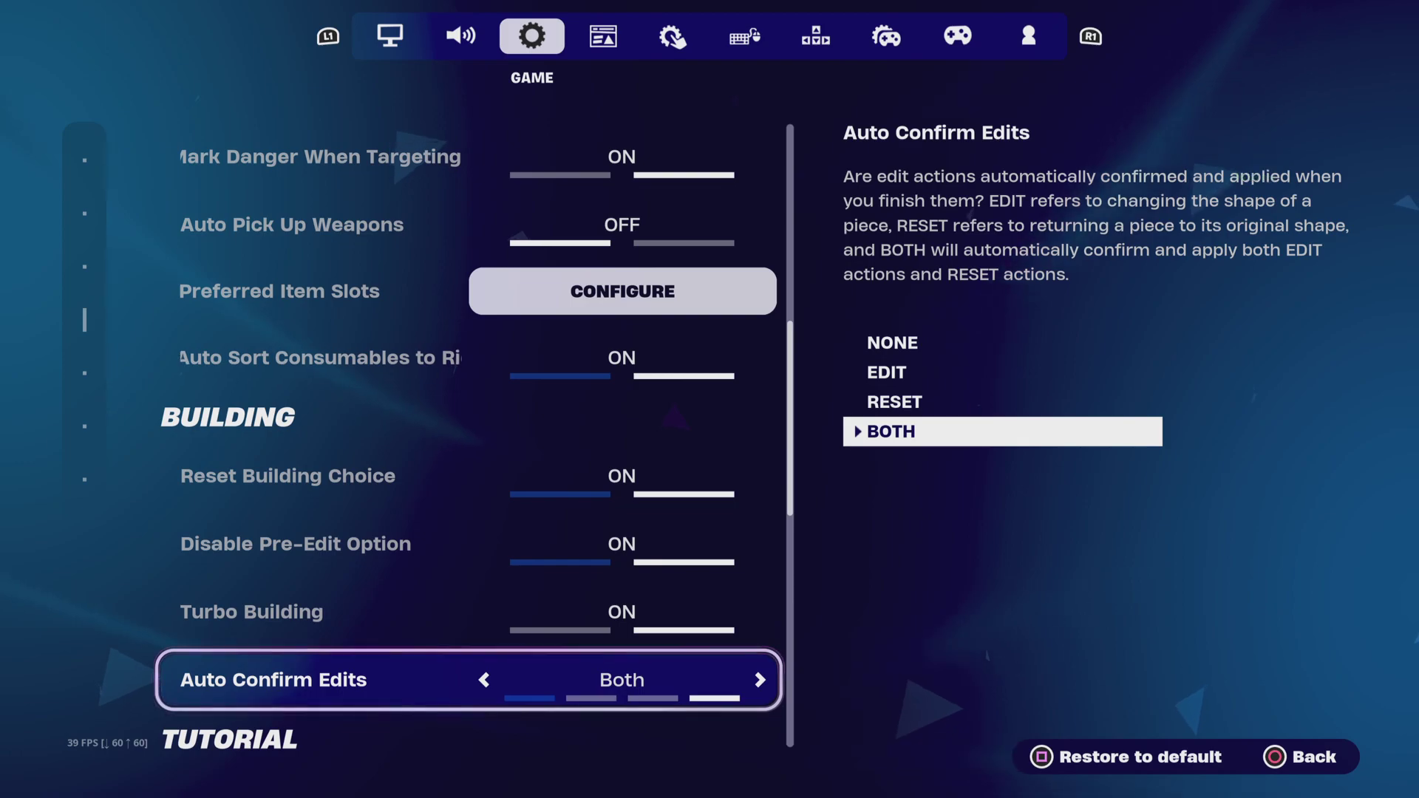
key(q)
key(q)
key(q)
- Browse the General, Building and Edit controller bindings, stopping at Edit Building
key(Right)
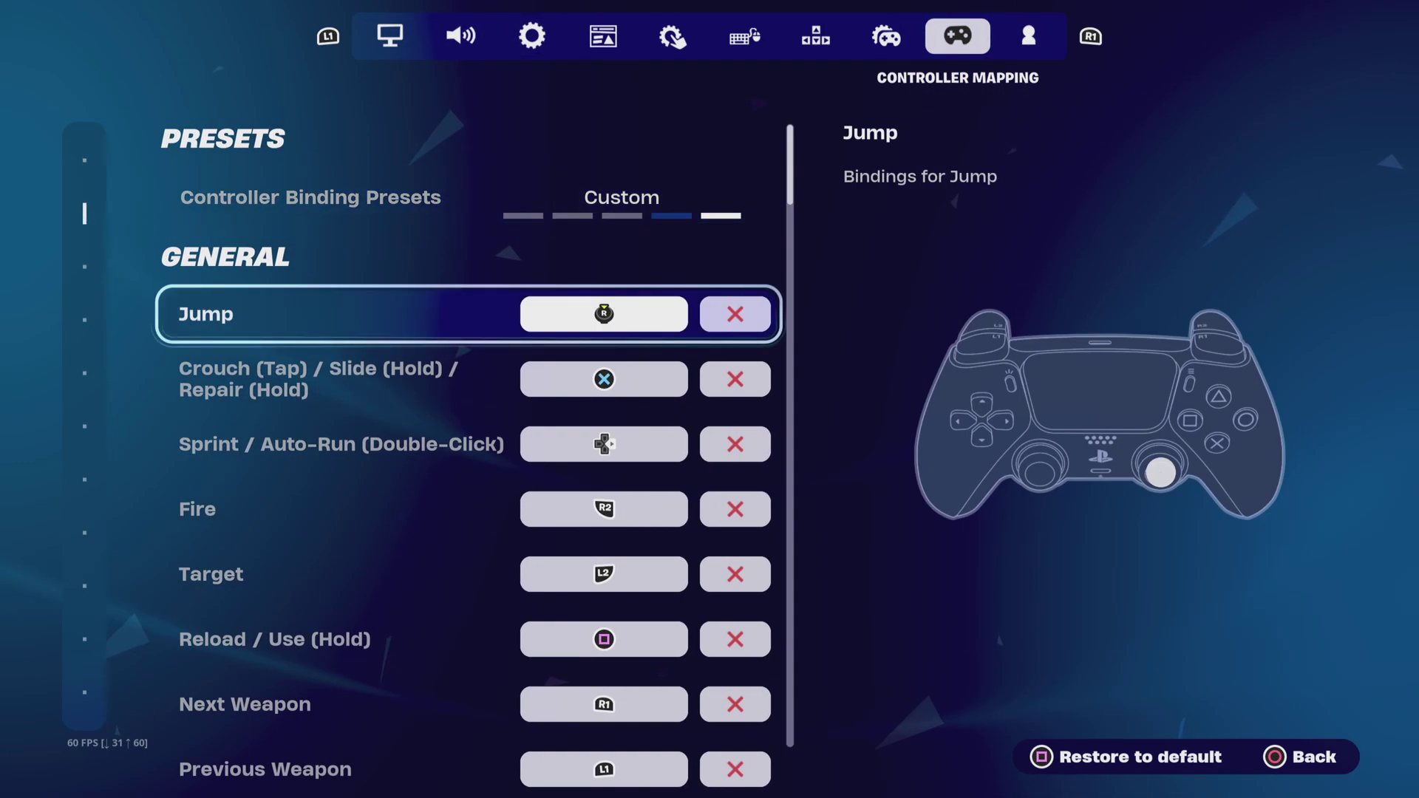
key(Down)
key(Down)
key(Down)
key(Down)
key(Down)
key(Down)
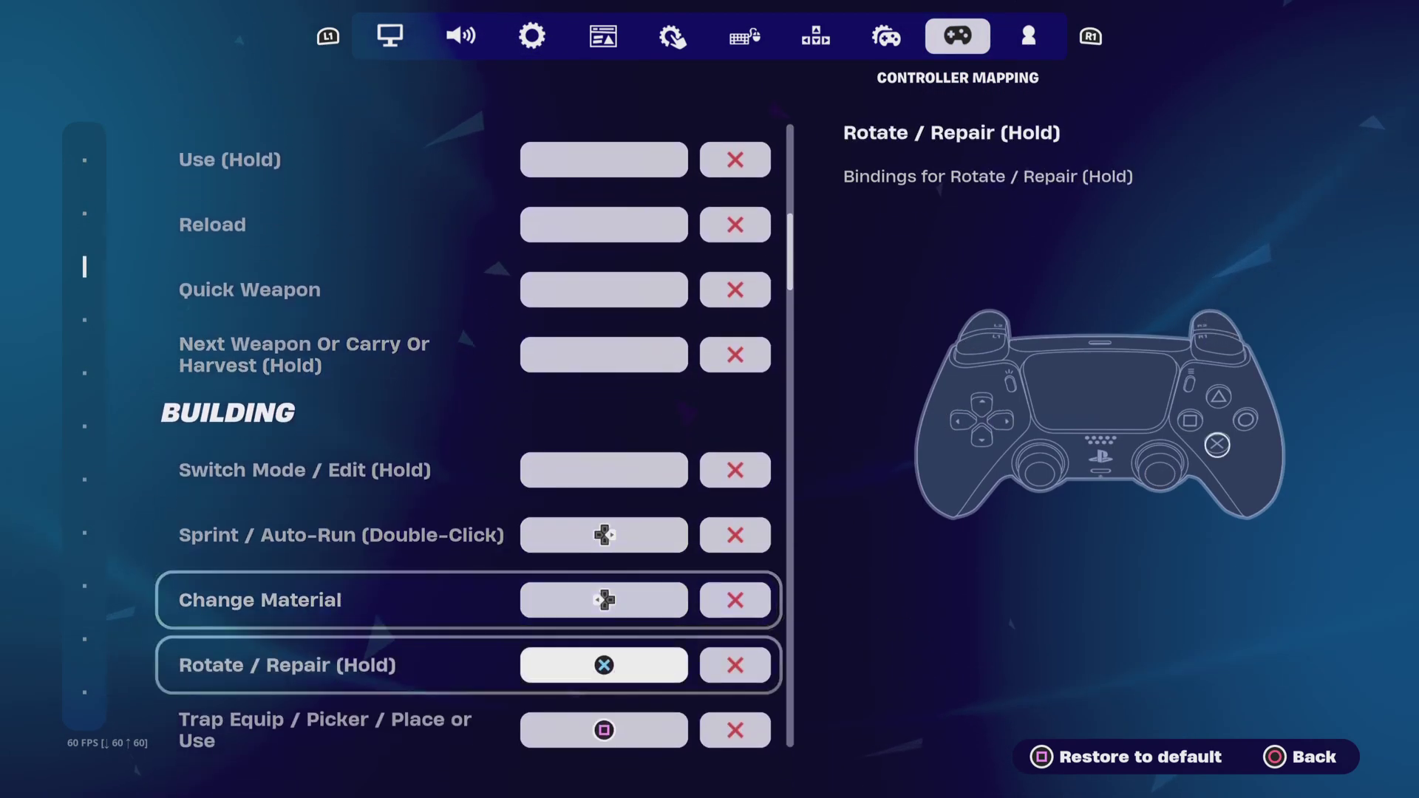
key(Down)
key(Down)
key(Down)
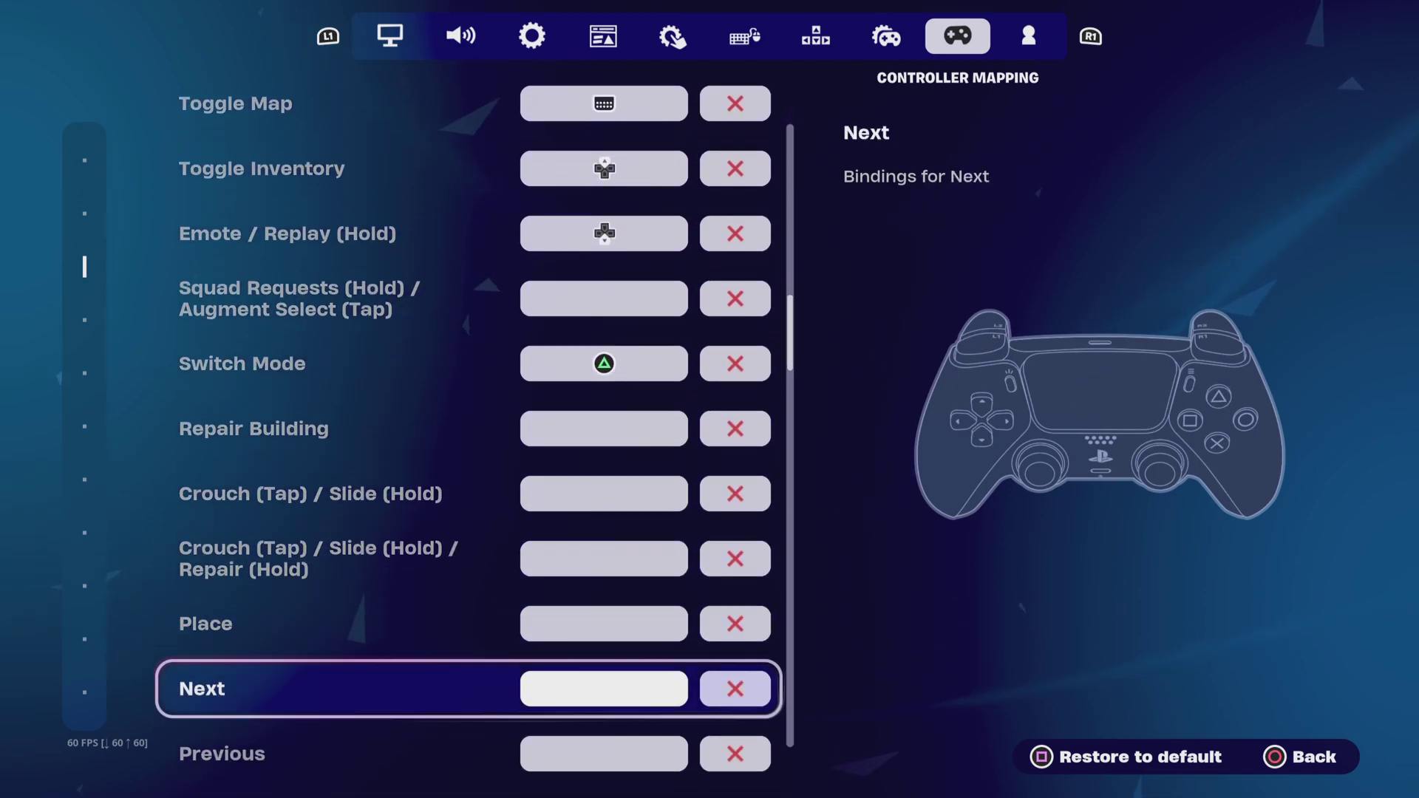
key(Down)
key(Up)
key(Down)
key(Down)
key(Down)
key(Down)
key(Down)
key(Down)
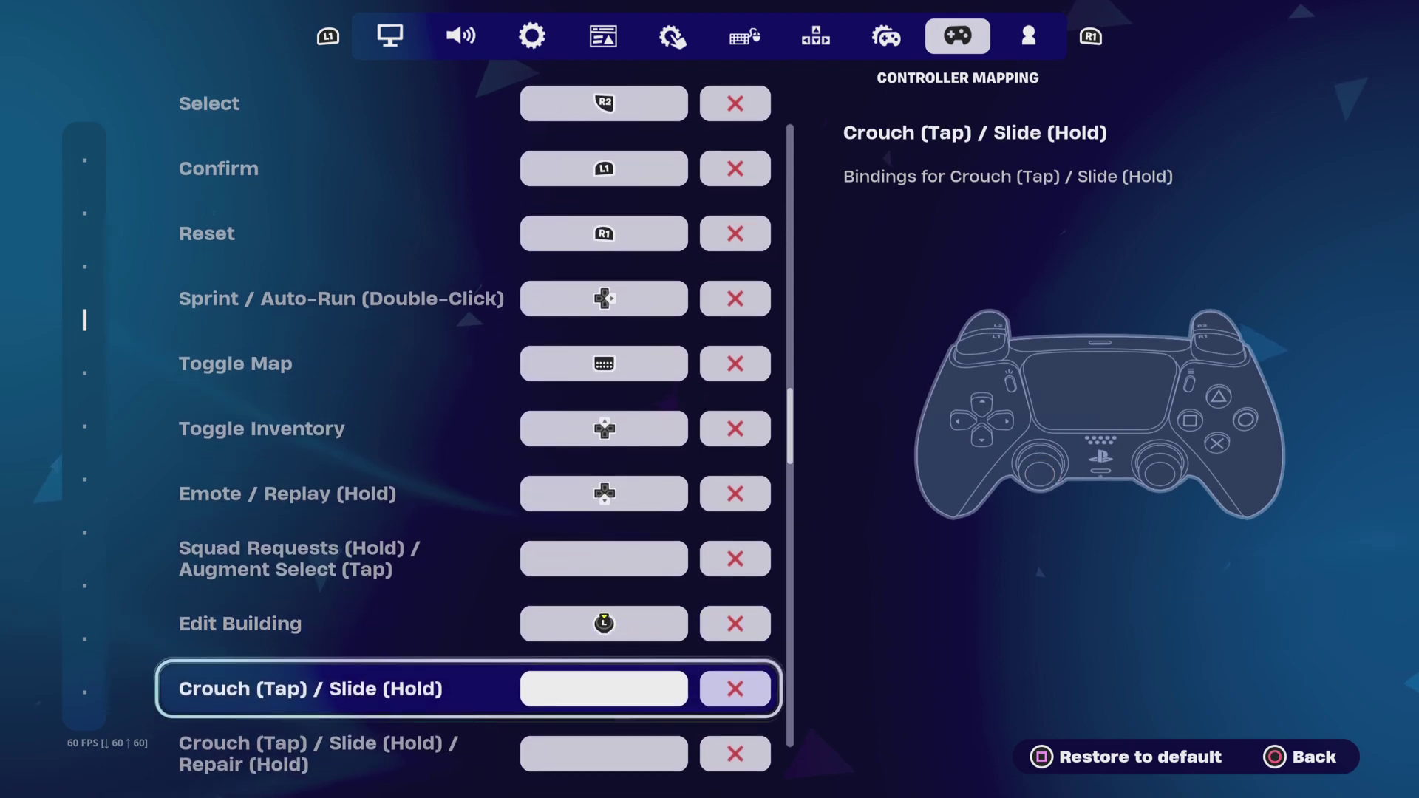
key(Up)
key(Up)
key(Up)
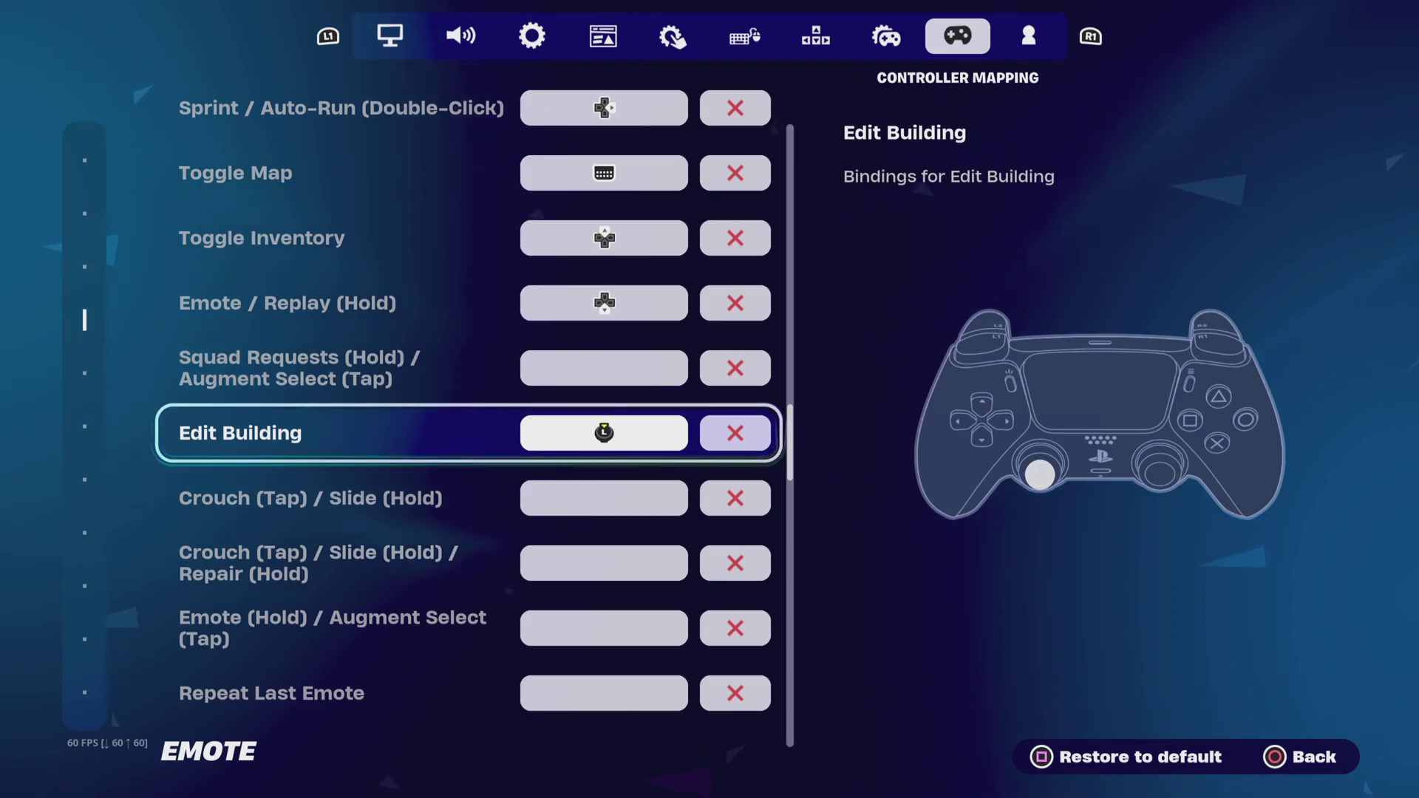
- Browse the Emote, Misc, Creative Input Actions, Gyro and LTM Abilities bindings
key(Down)
key(Down)
key(Down)
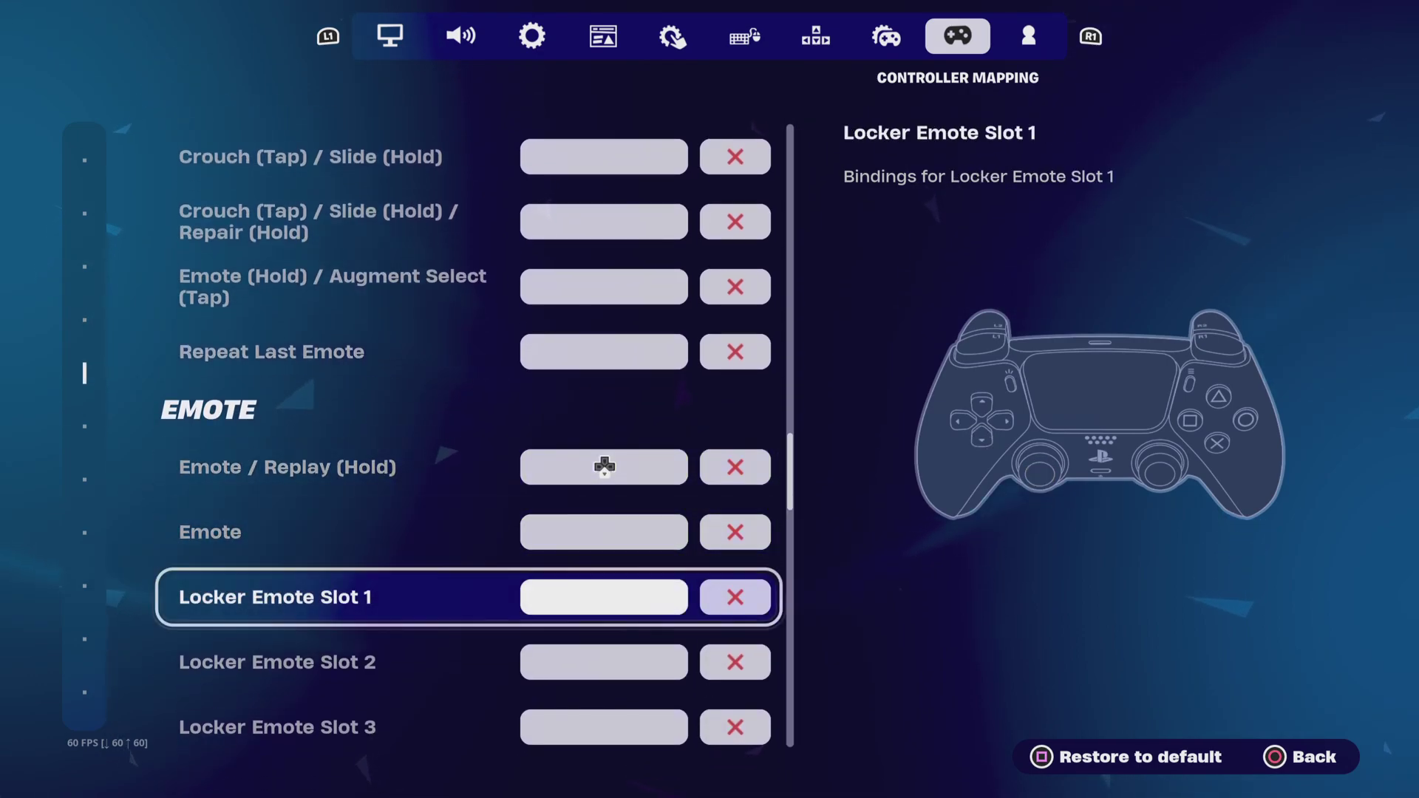
key(Down)
key(Down)
key(Down)
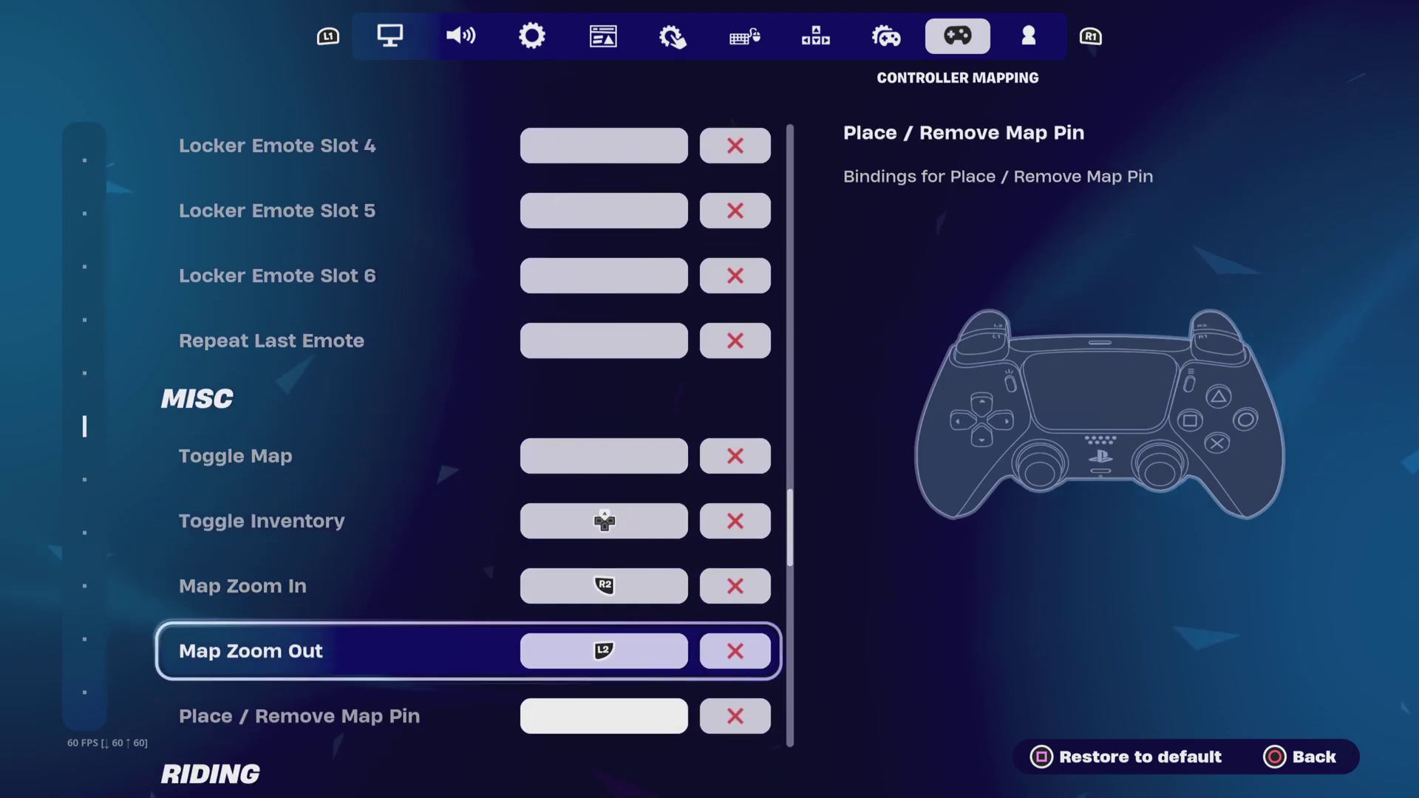
key(Down)
key(Down)
key(Down)
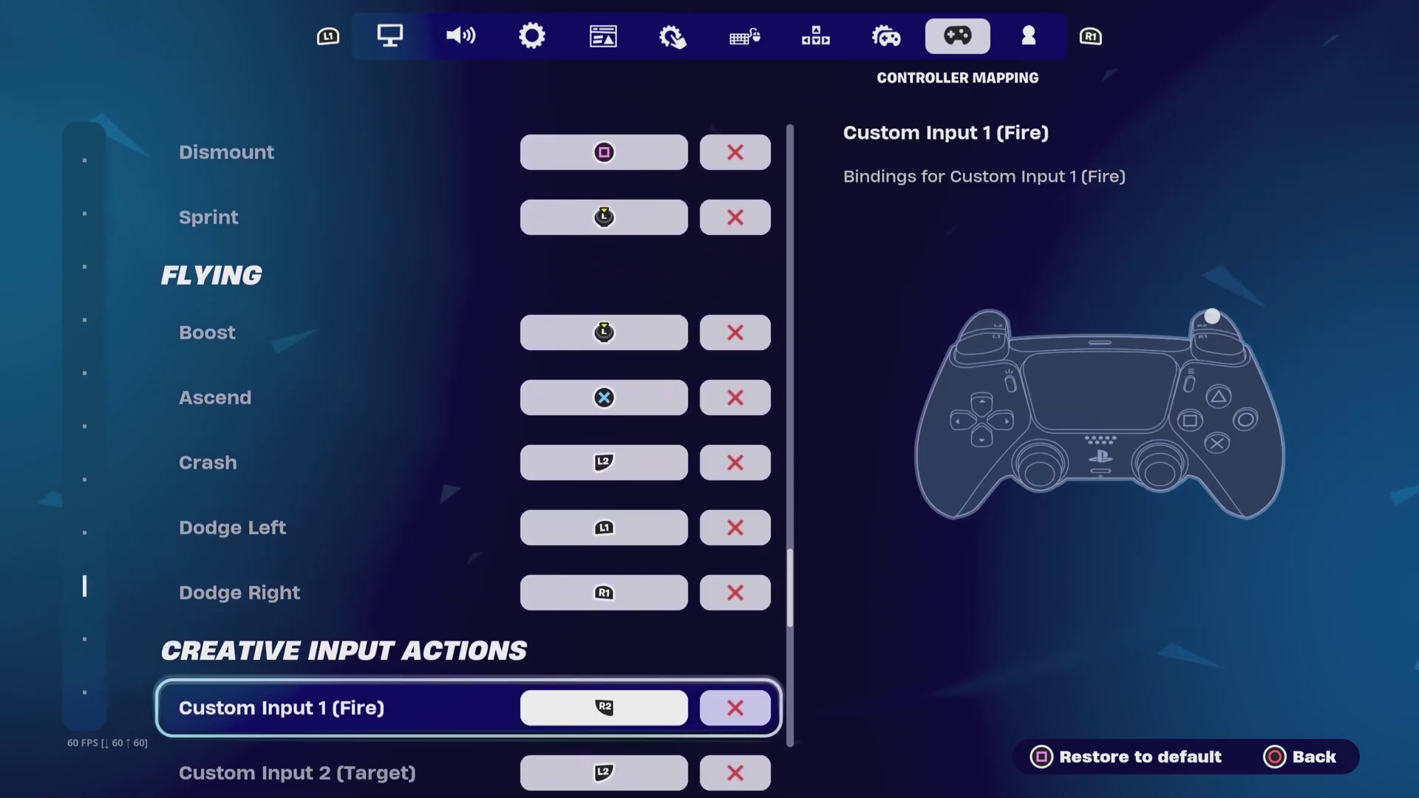
key(Down)
key(Down)
key(Down)
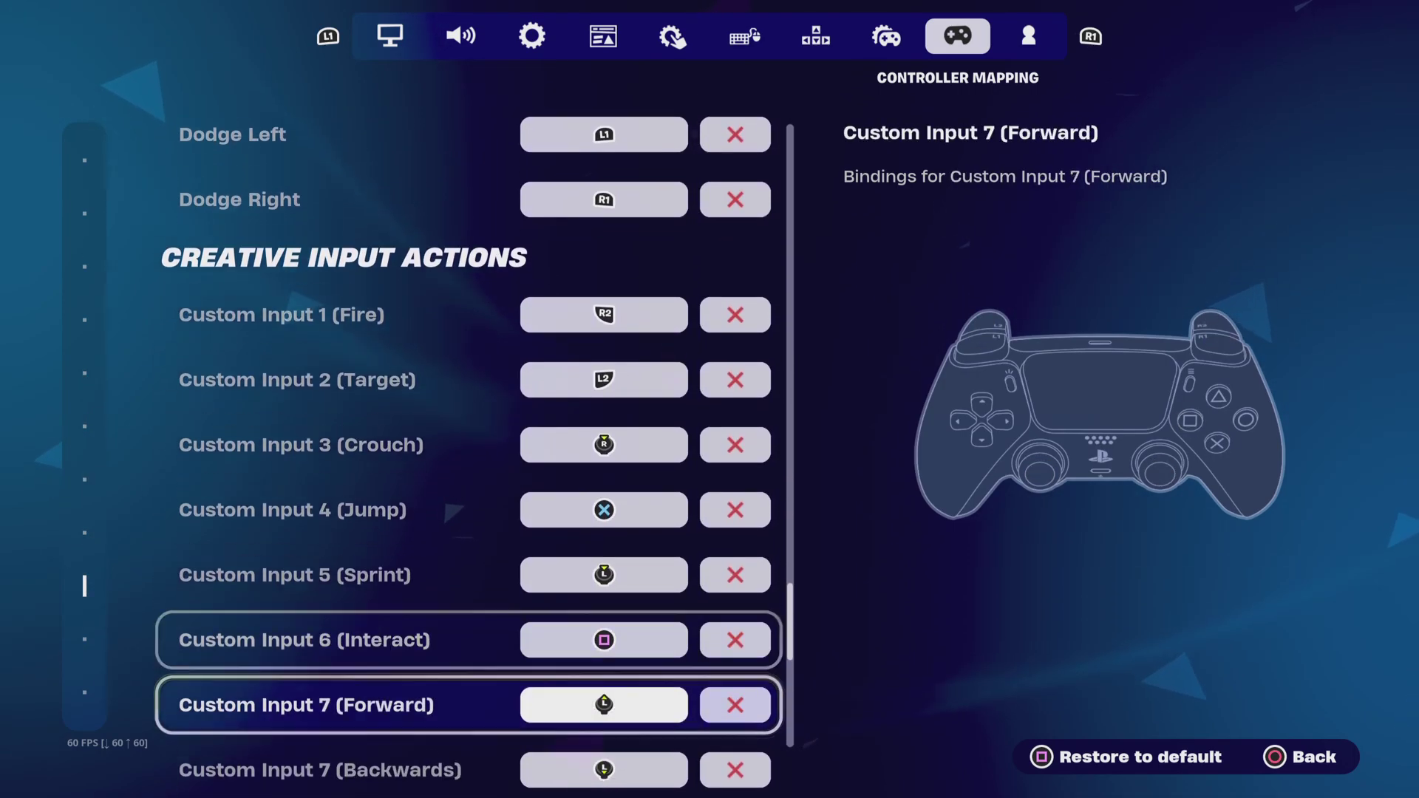
key(Down)
key(Down)
key(Down)
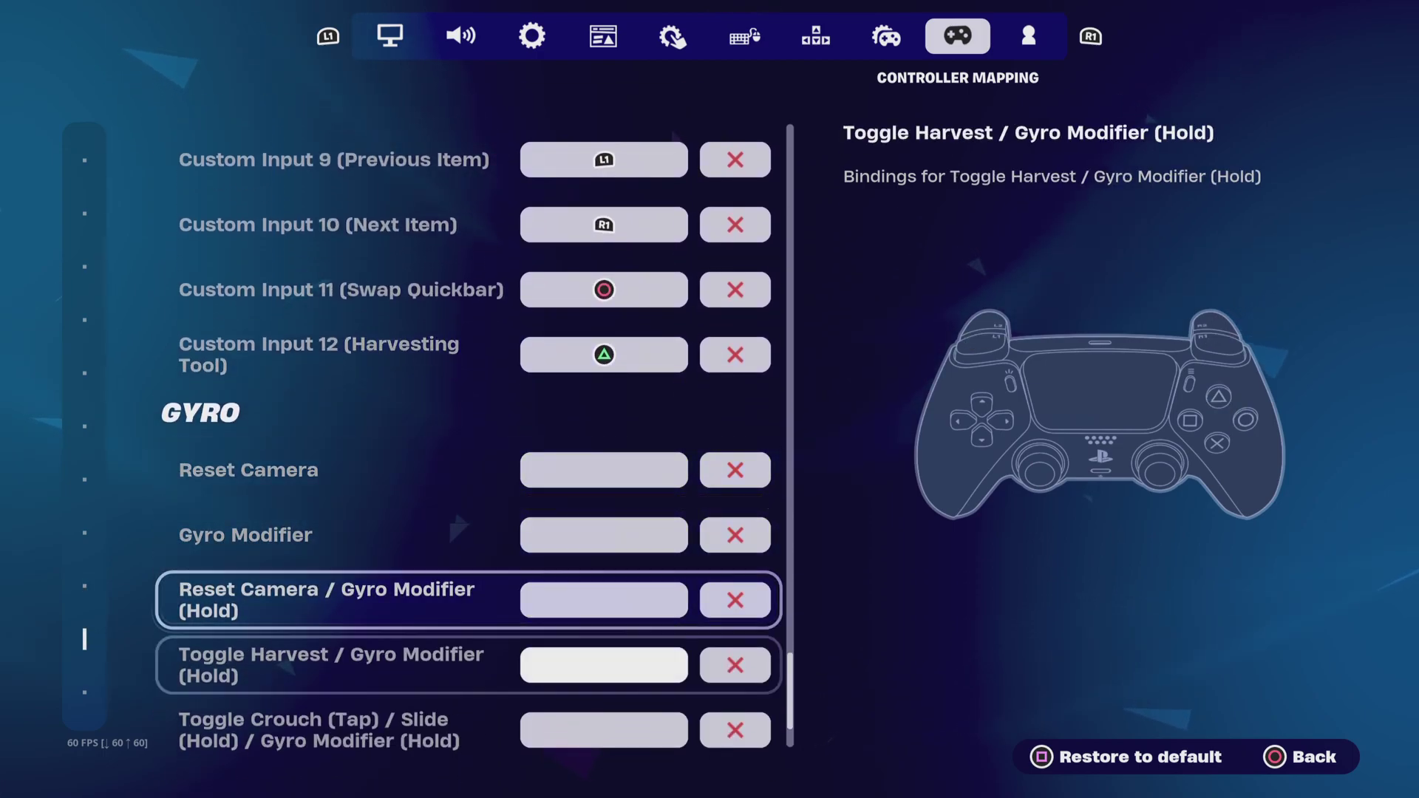
key(Down)
key(Down)
key(Up)
key(Up)
key(Up)
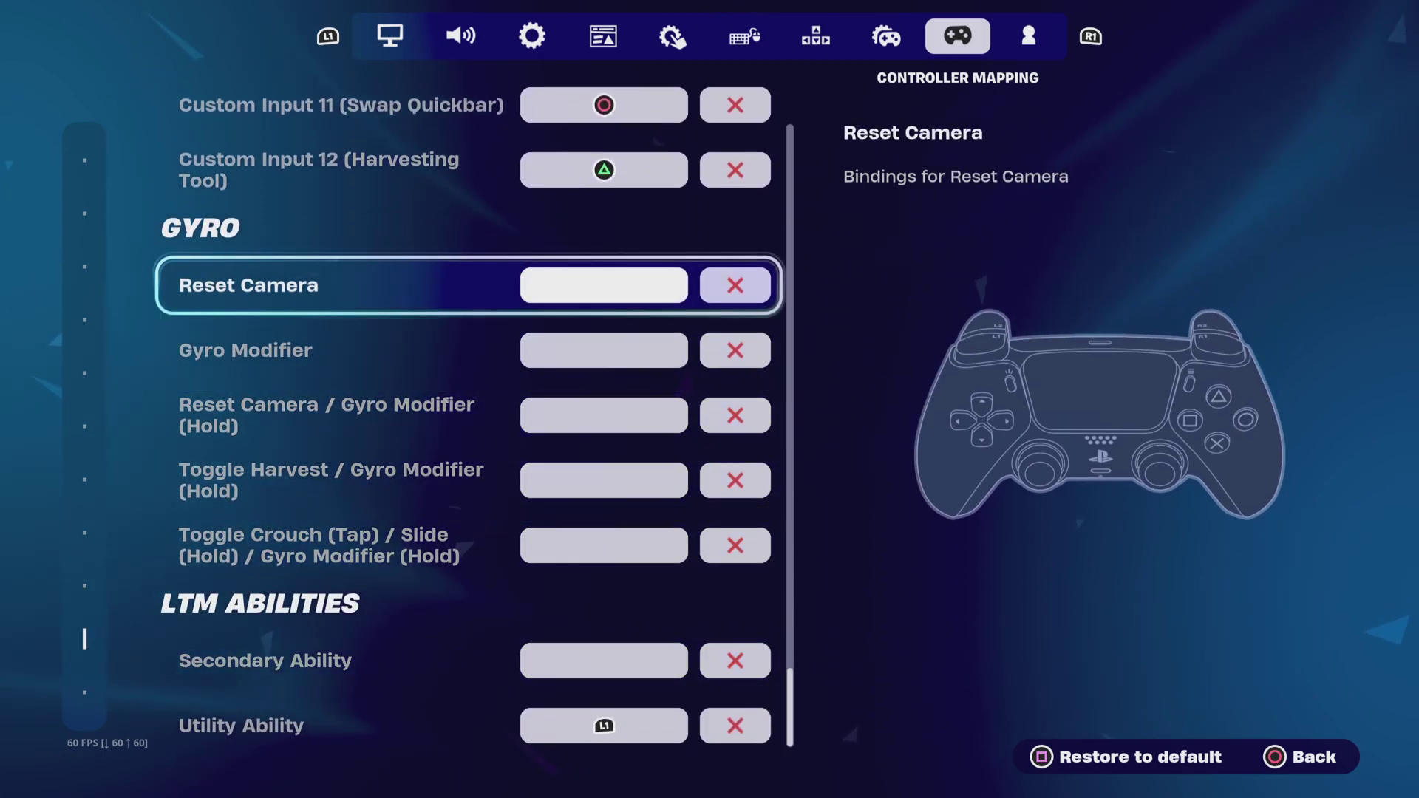
key(Down)
key(Down)
key(Down)
key(Up)
key(Up)
key(Up)
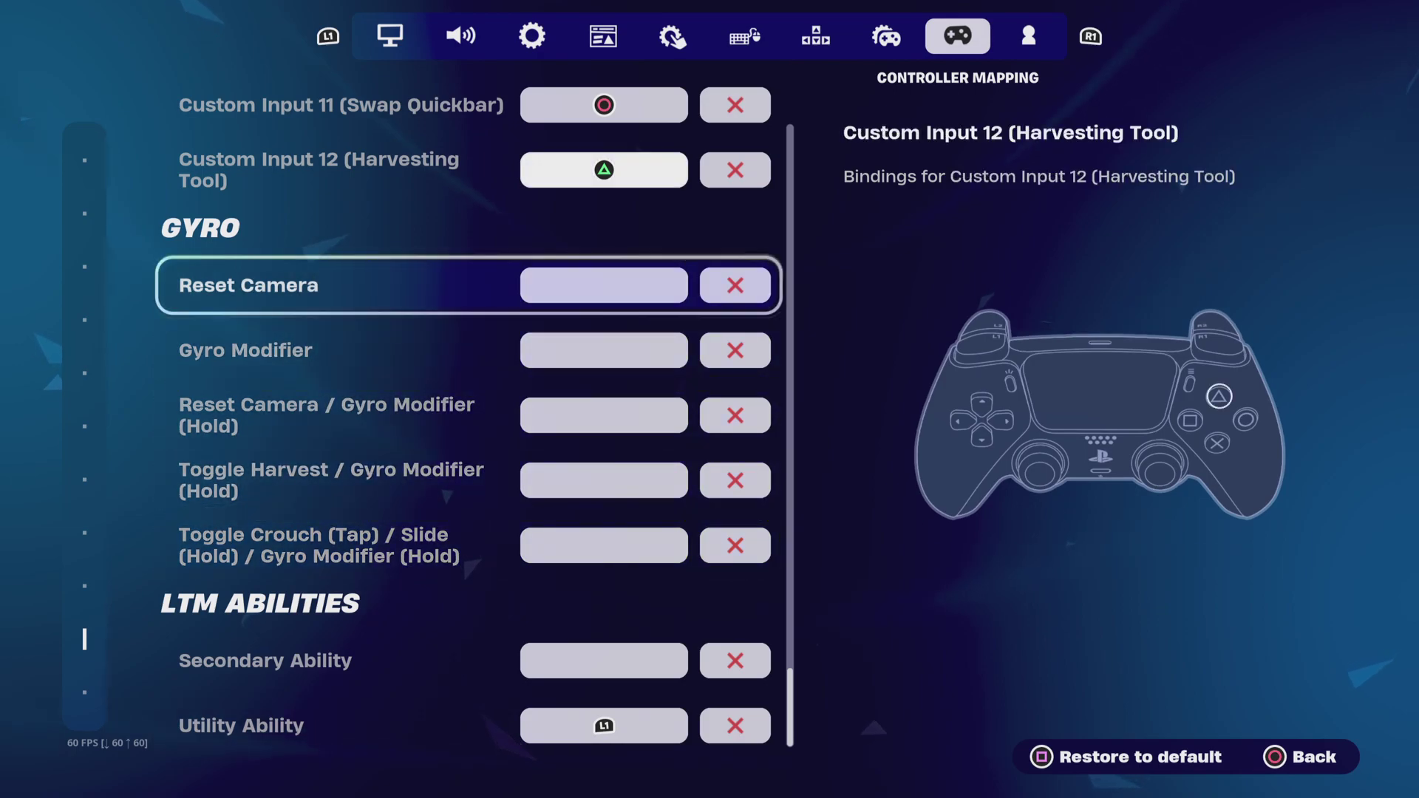
key(Up)
key(Up)
key(Up)
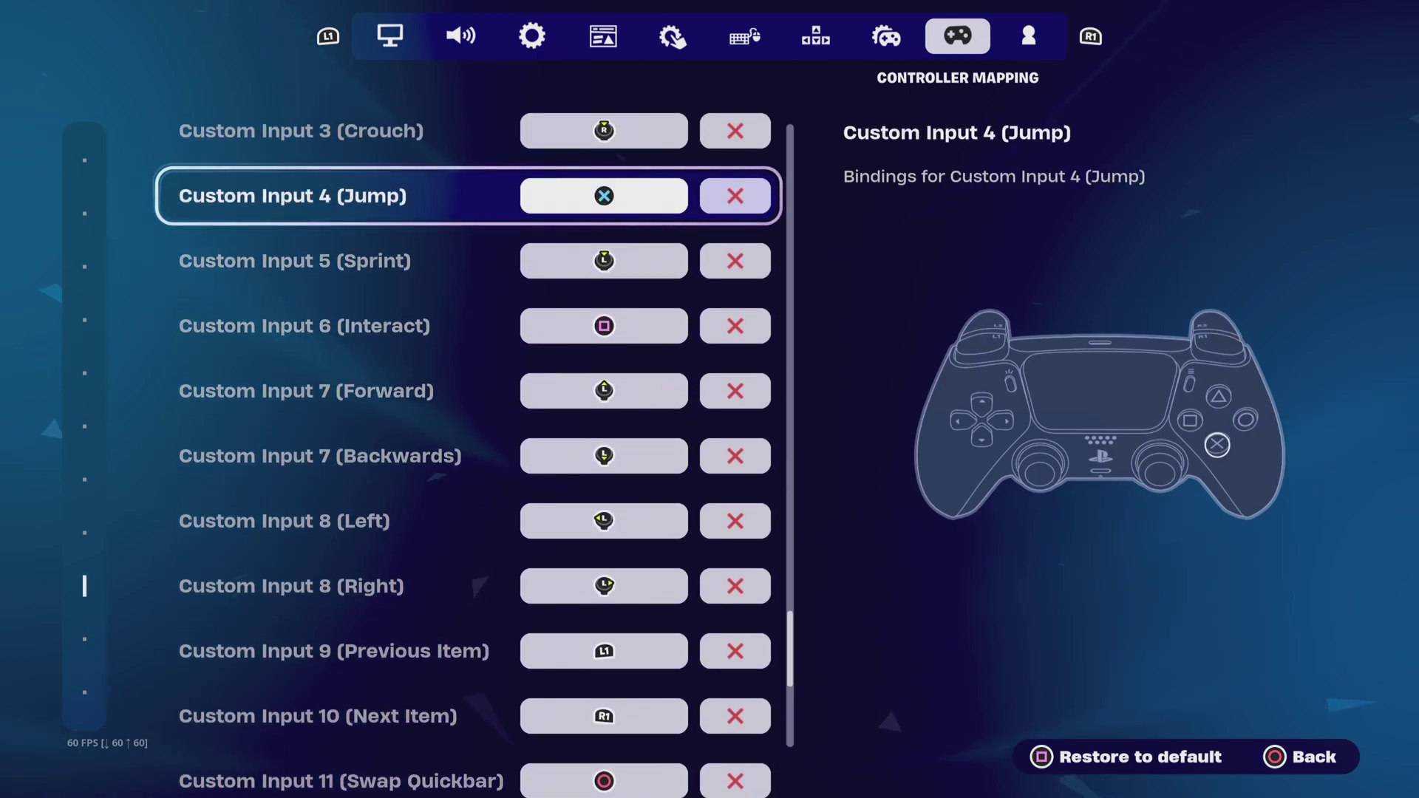
- Set the Touch and Motion gyro Look Stick Effect to None, then go to Keyboard Controls
key(q)
key(q)
key(q)
key(Down)
key(Down)
key(Down)
key(Up)
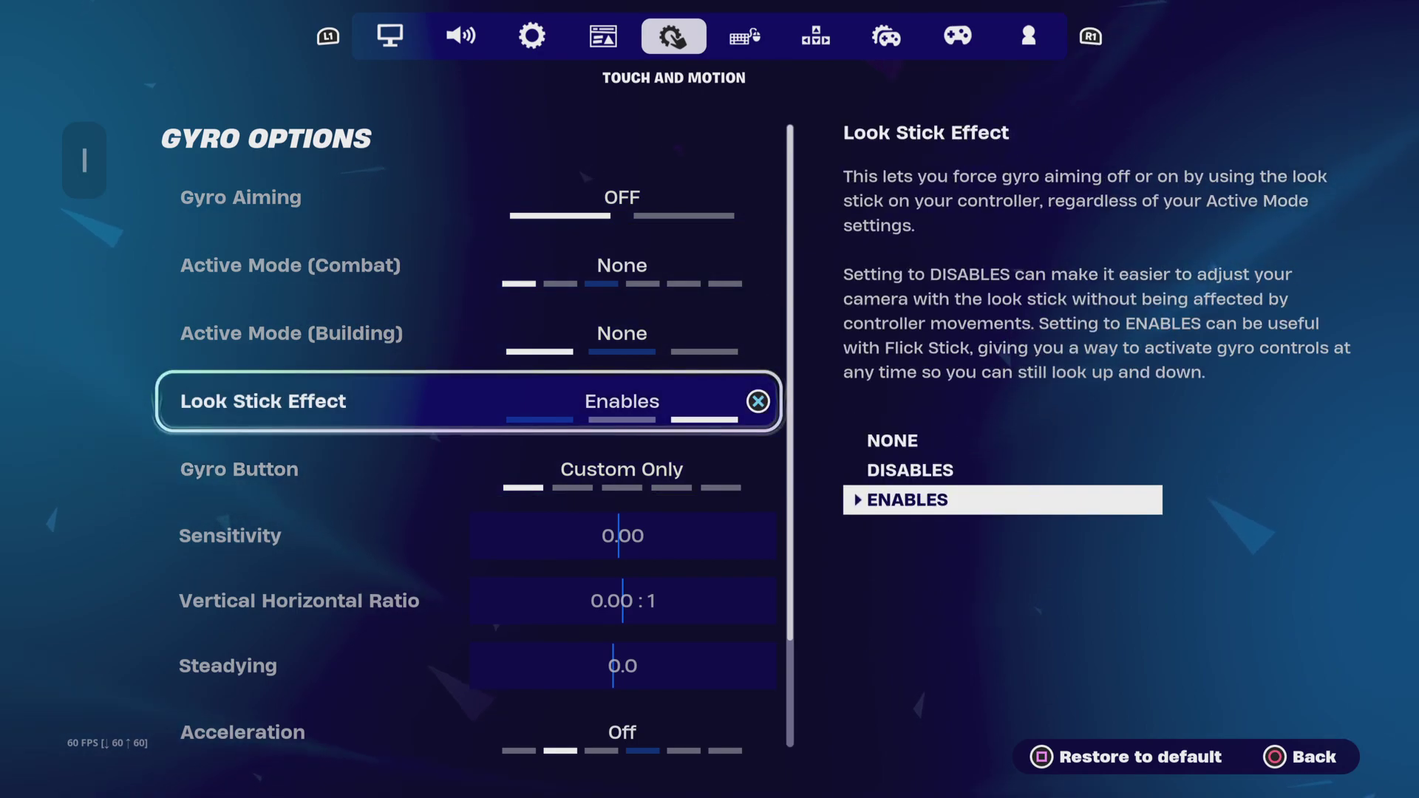
key(Right)
key(Down)
key(Down)
key(Down)
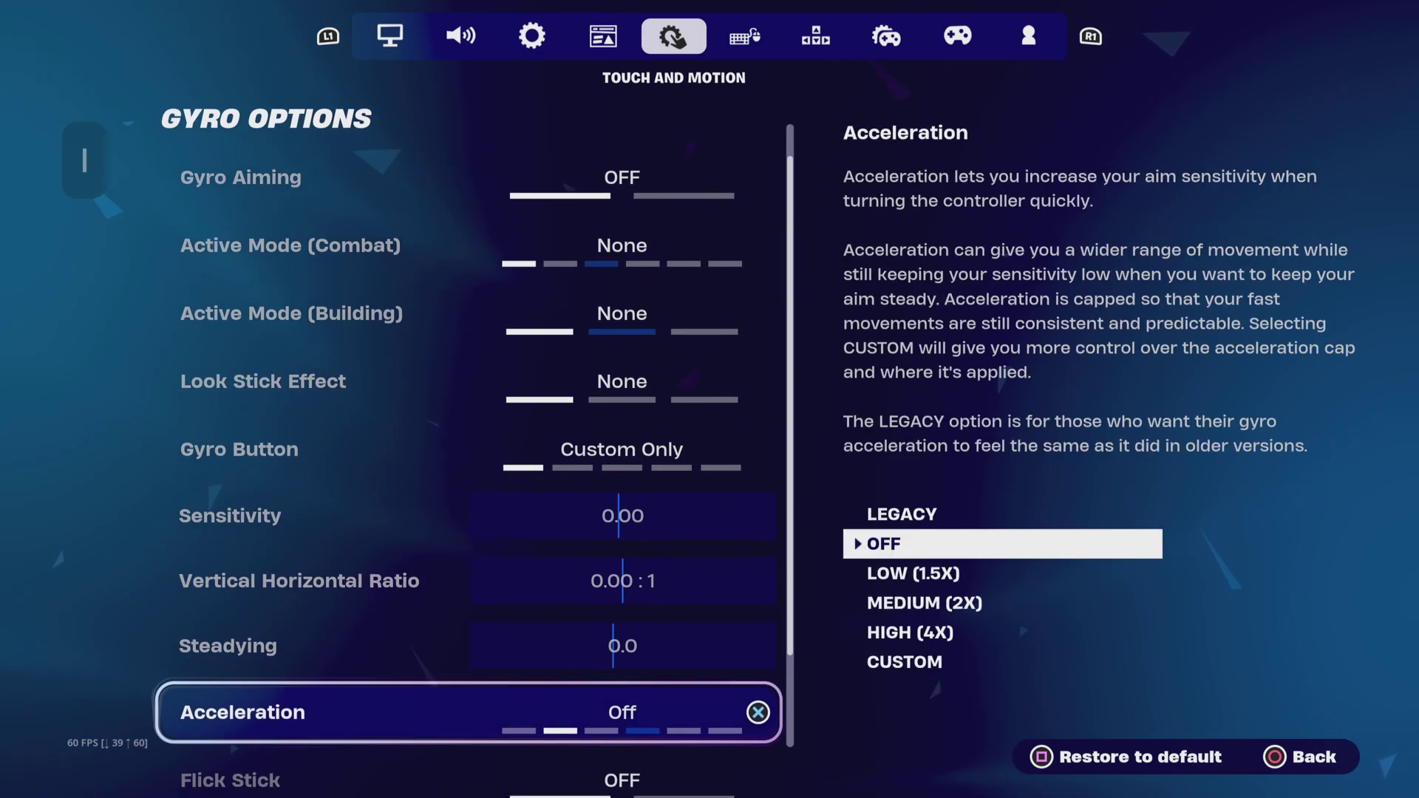
- Switch between the keyboard and controller tabs, settling on the Keyboard Controls movement bindings
key(e)
key(e)
key(e)
key(q)
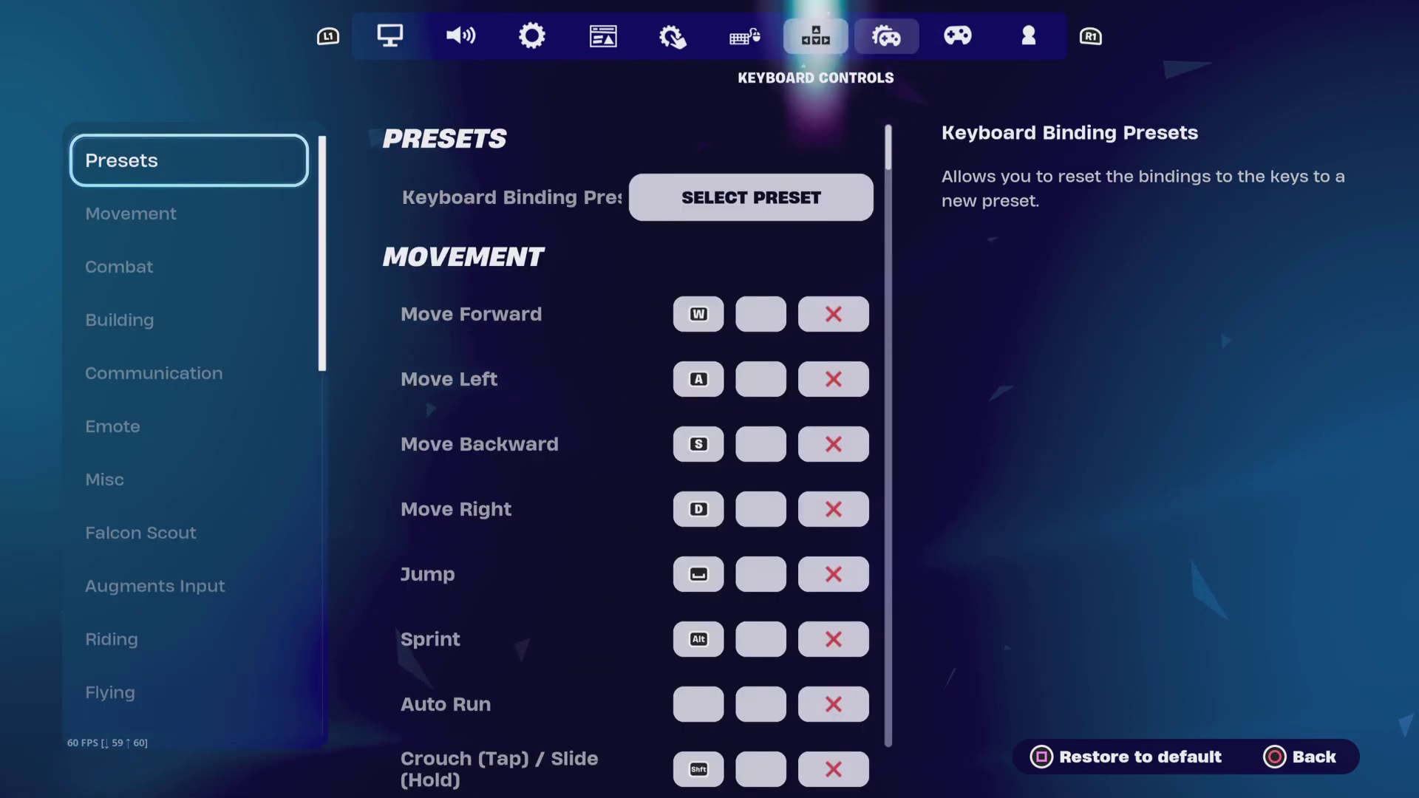
key(e)
key(Down)
key(Down)
key(Down)
key(Down)
key(q)
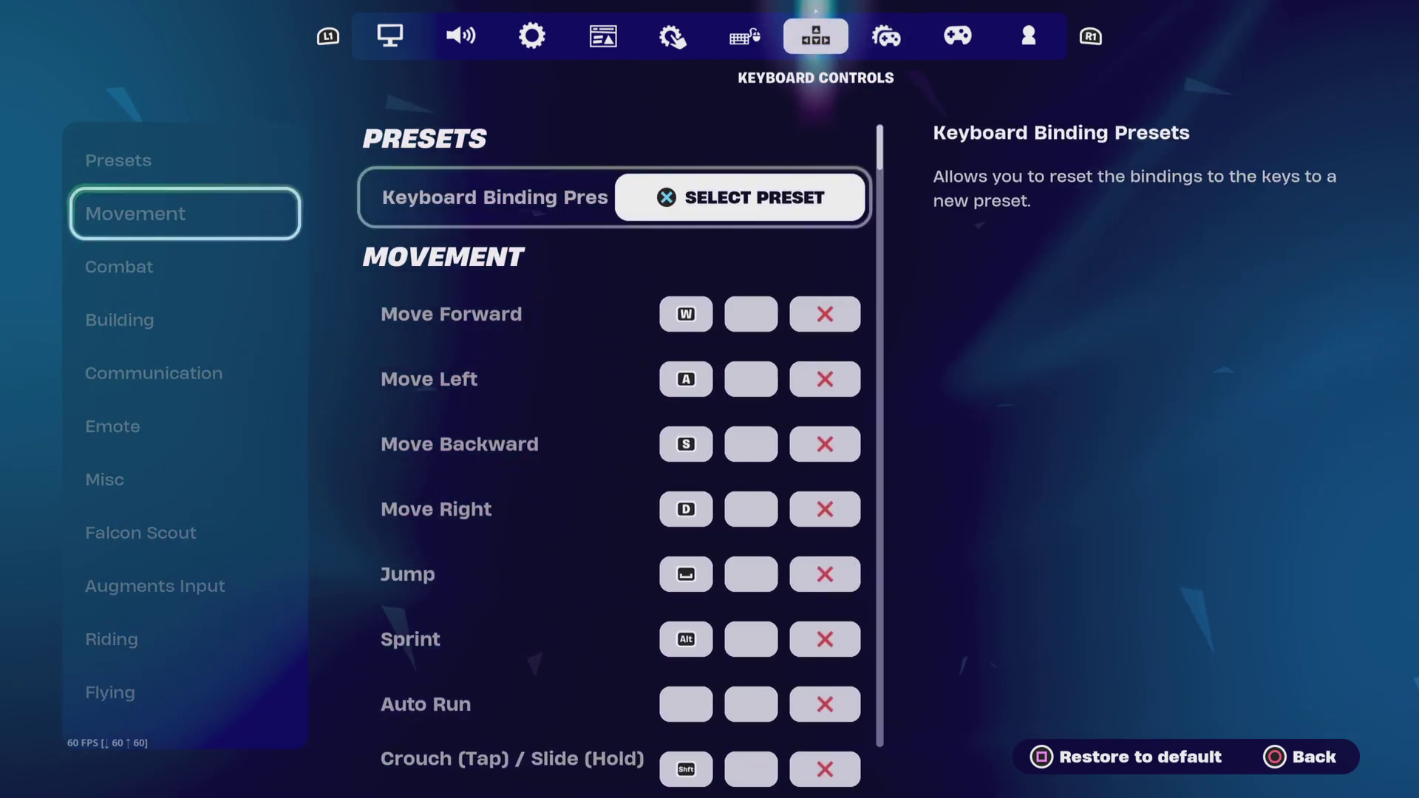
key(Down)
key(Down)
key(Down)
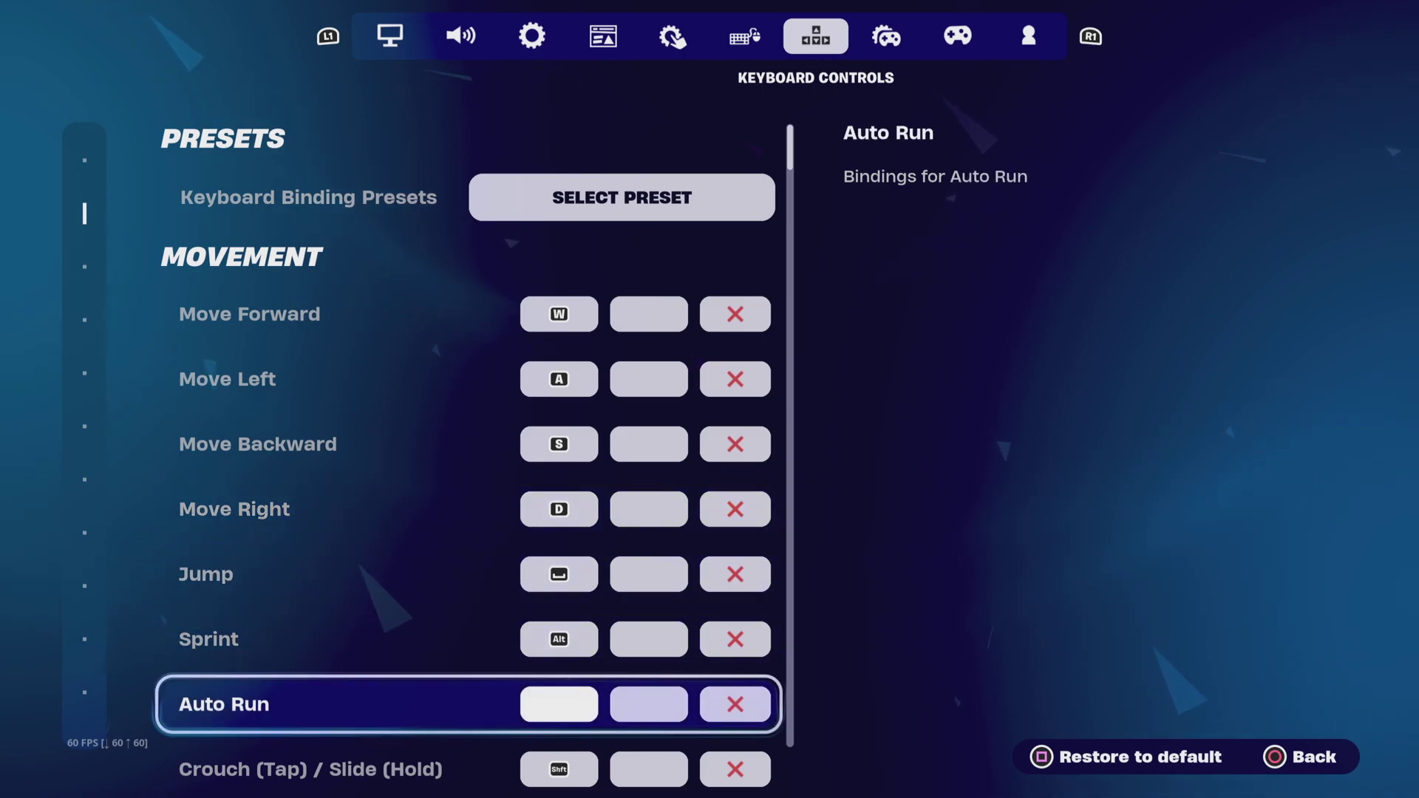
- Review the keyboard Combat, weapon slot, Building, Communication, Emote and Misc bindings
key(Down)
key(Down)
key(Down)
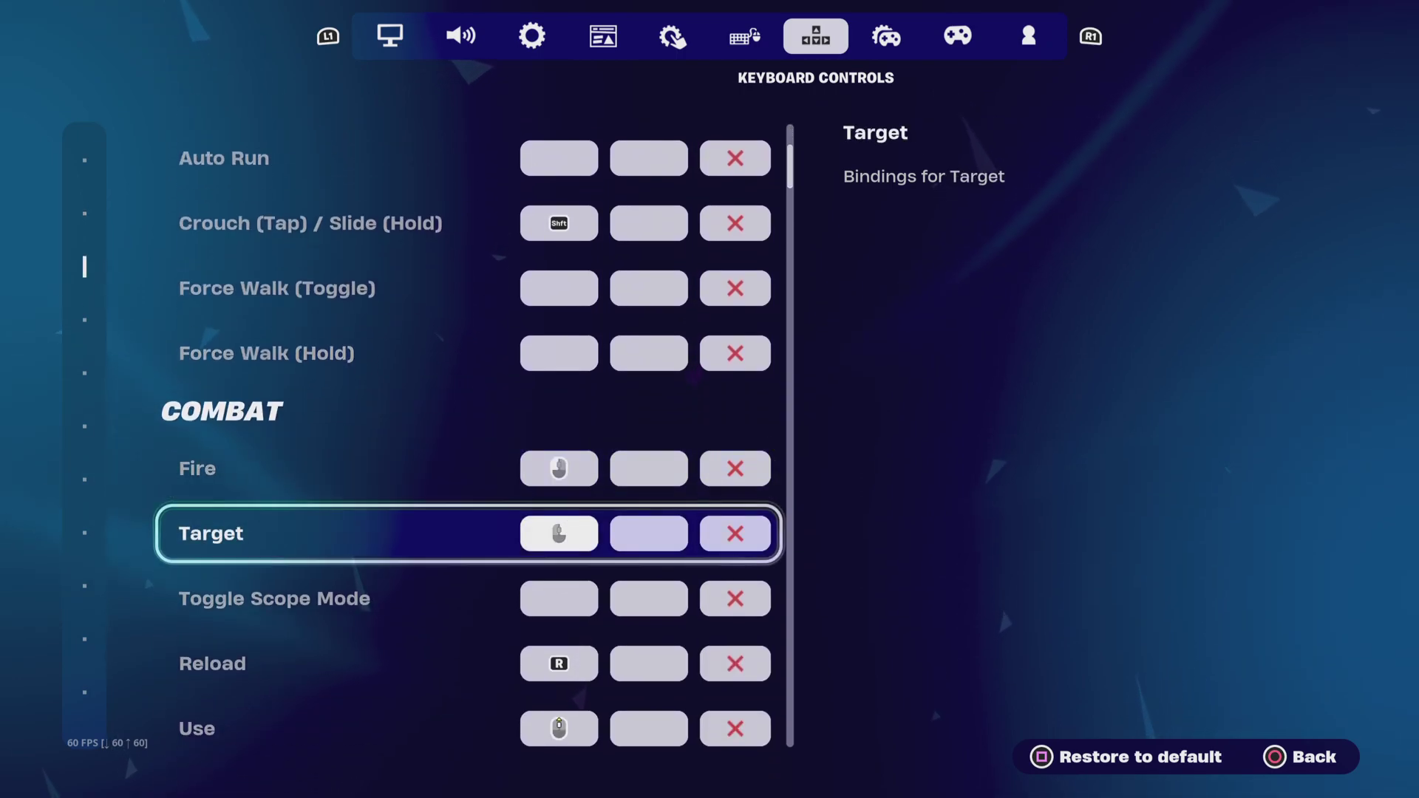
key(Down)
key(Down)
key(Down)
key(Down)
key(Down)
key(Down)
key(Down)
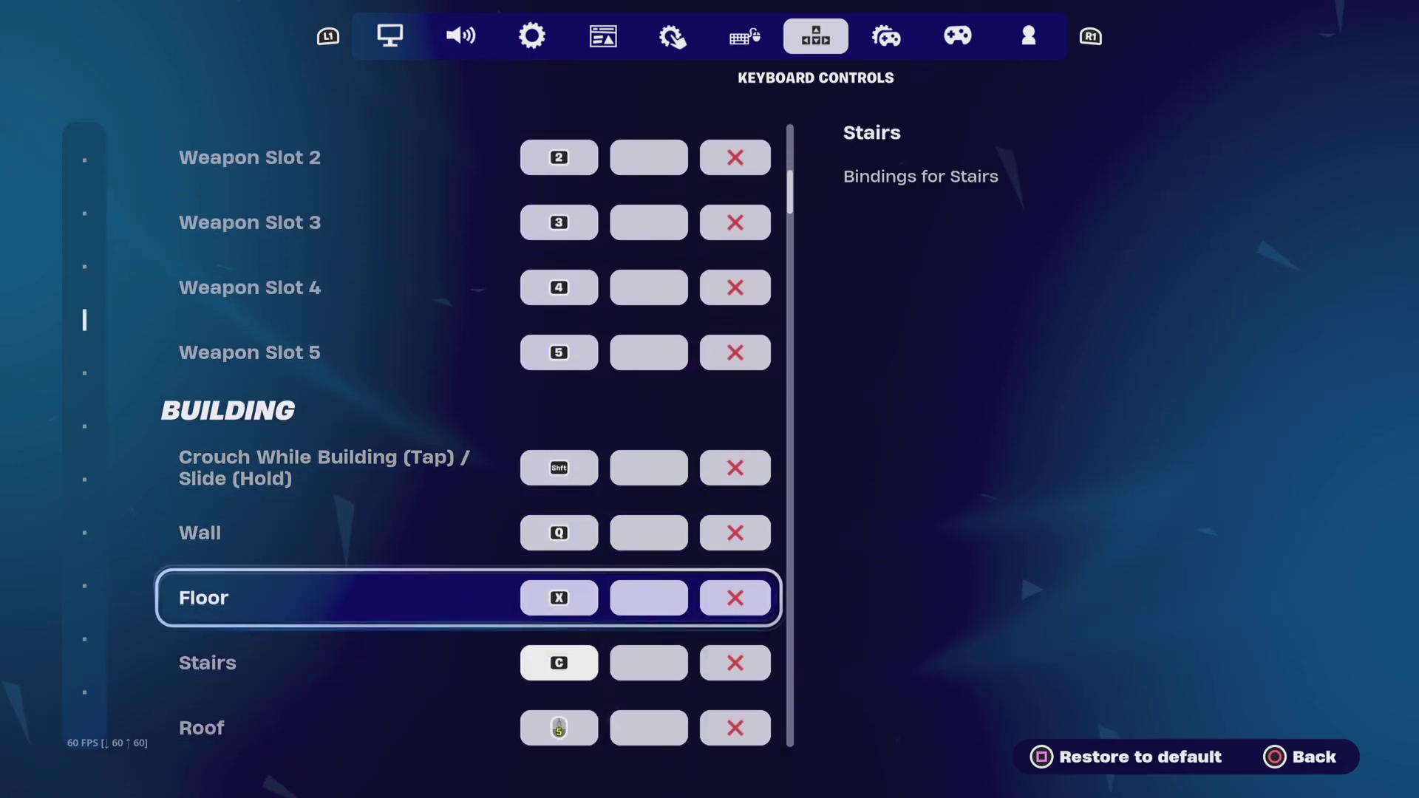
key(Down)
key(Down)
key(Down)
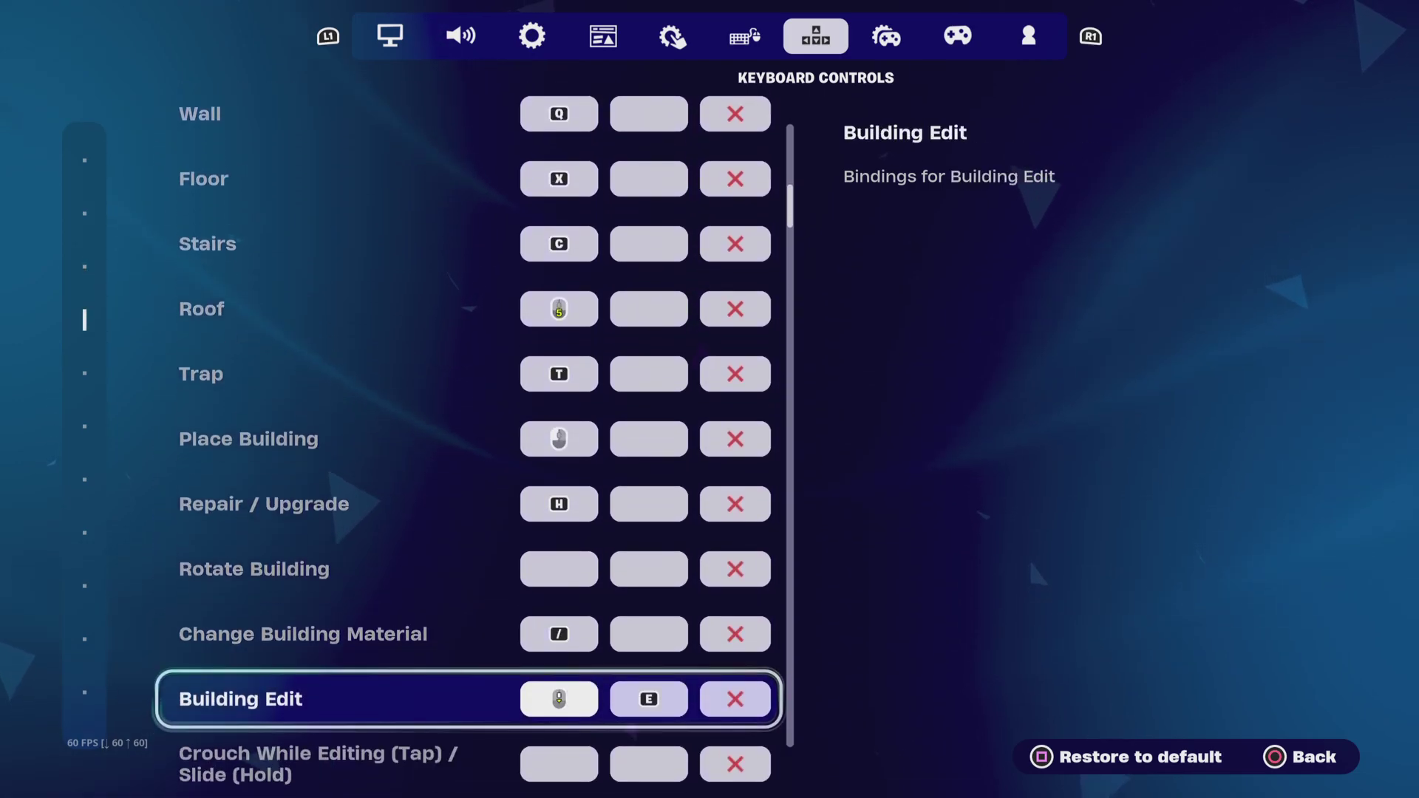
key(Down)
key(Down)
key(Down)
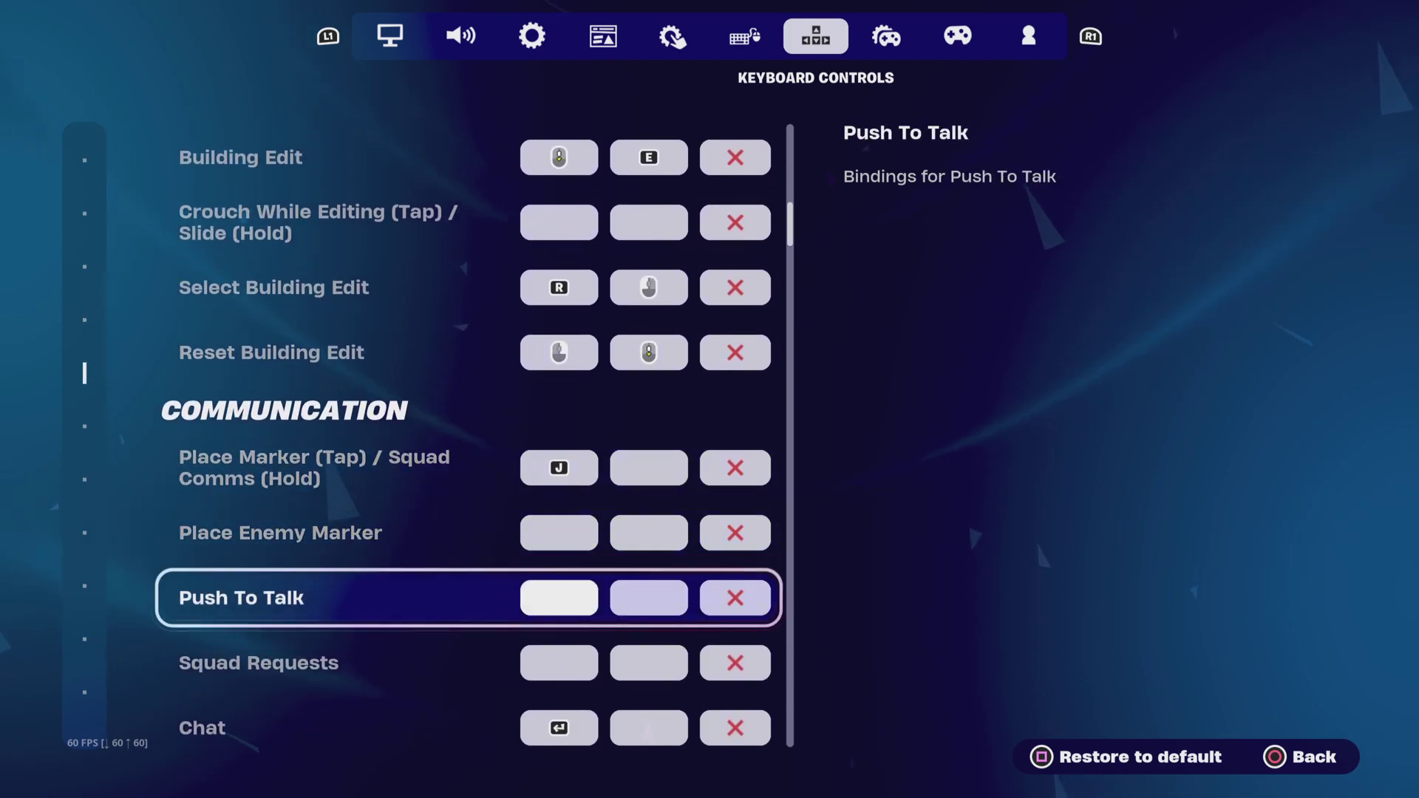
key(Down)
key(Down)
key(Down)
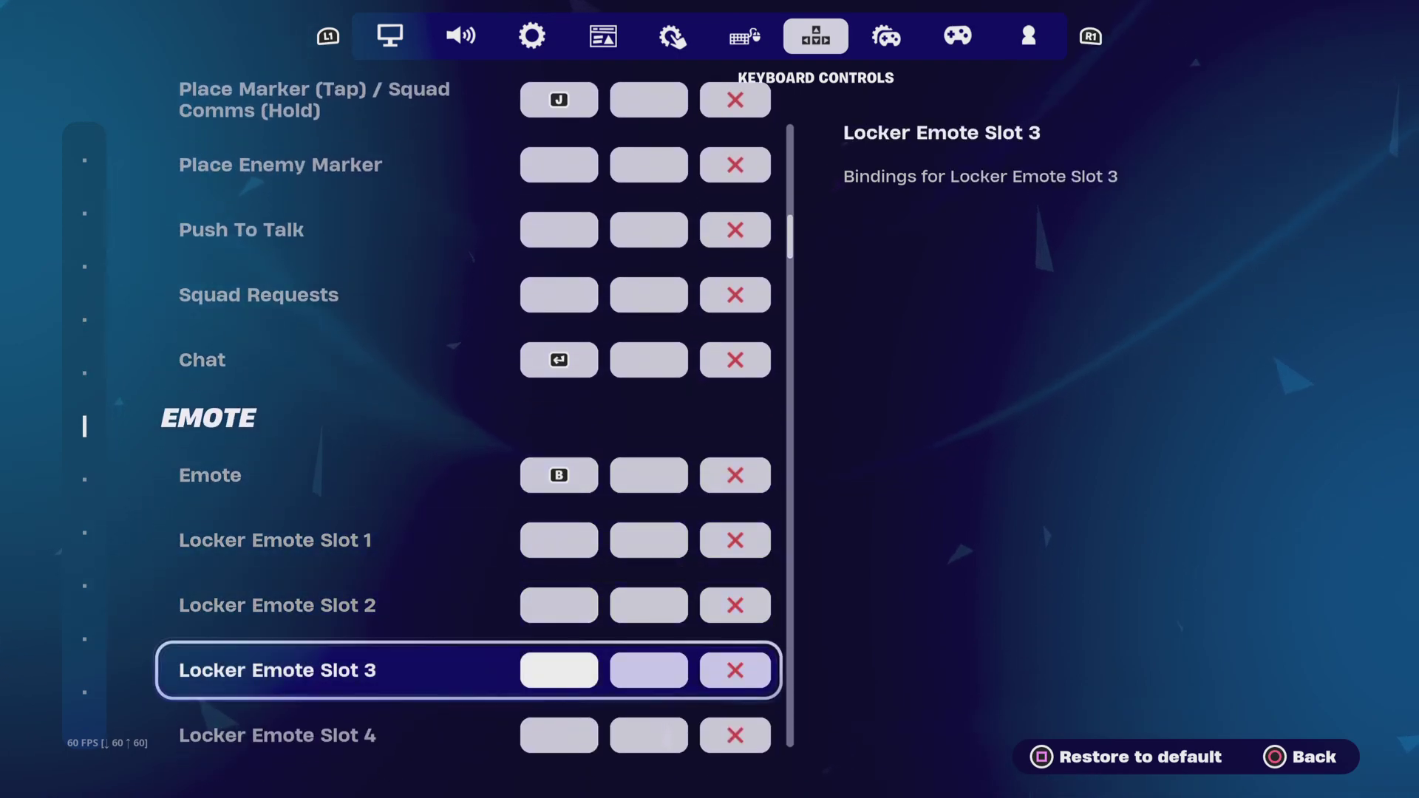
key(Down)
key(Down)
key(Down)
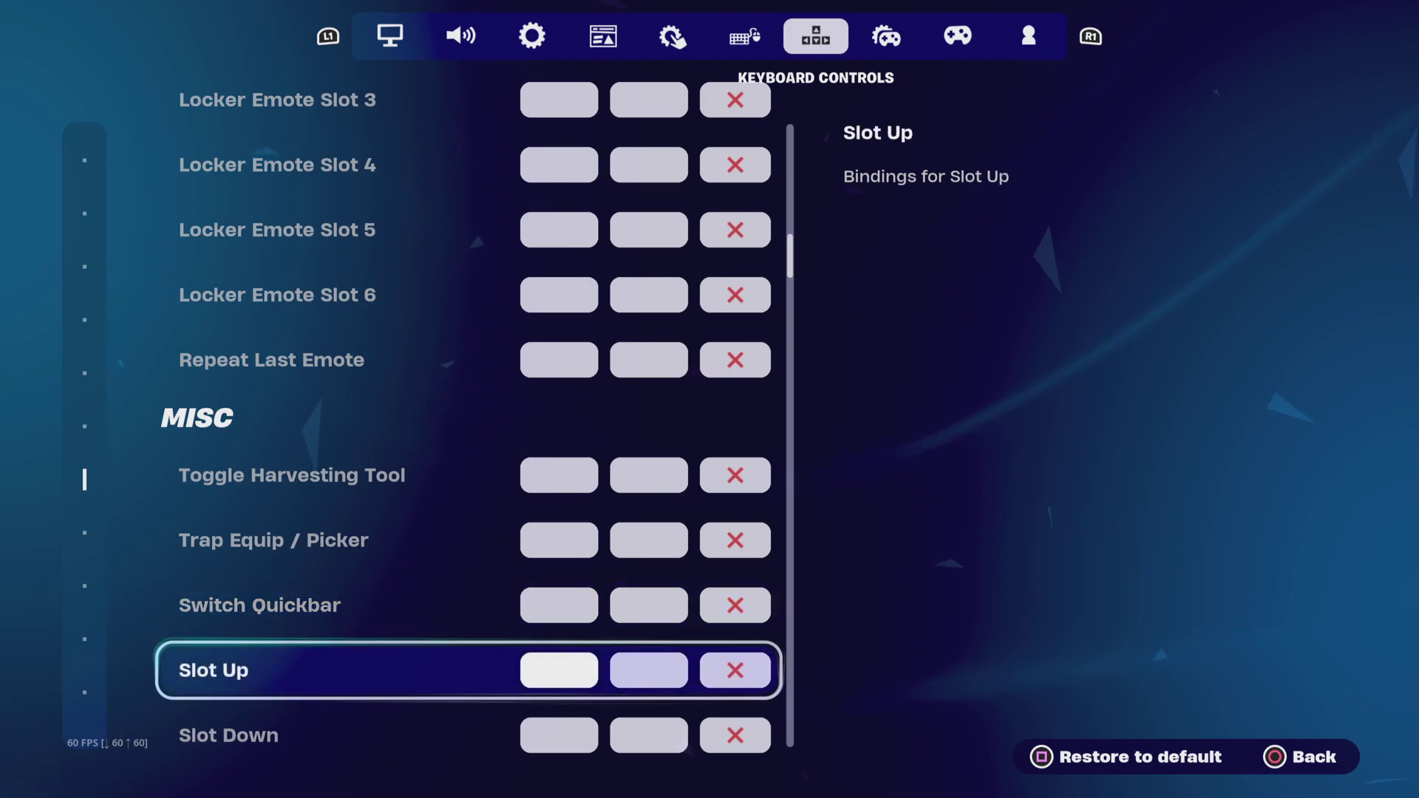
key(Up)
key(Up)
key(Up)
- Check the Controller Mapping button bindings, then return to the Controller settings tab
key(e)
key(e)
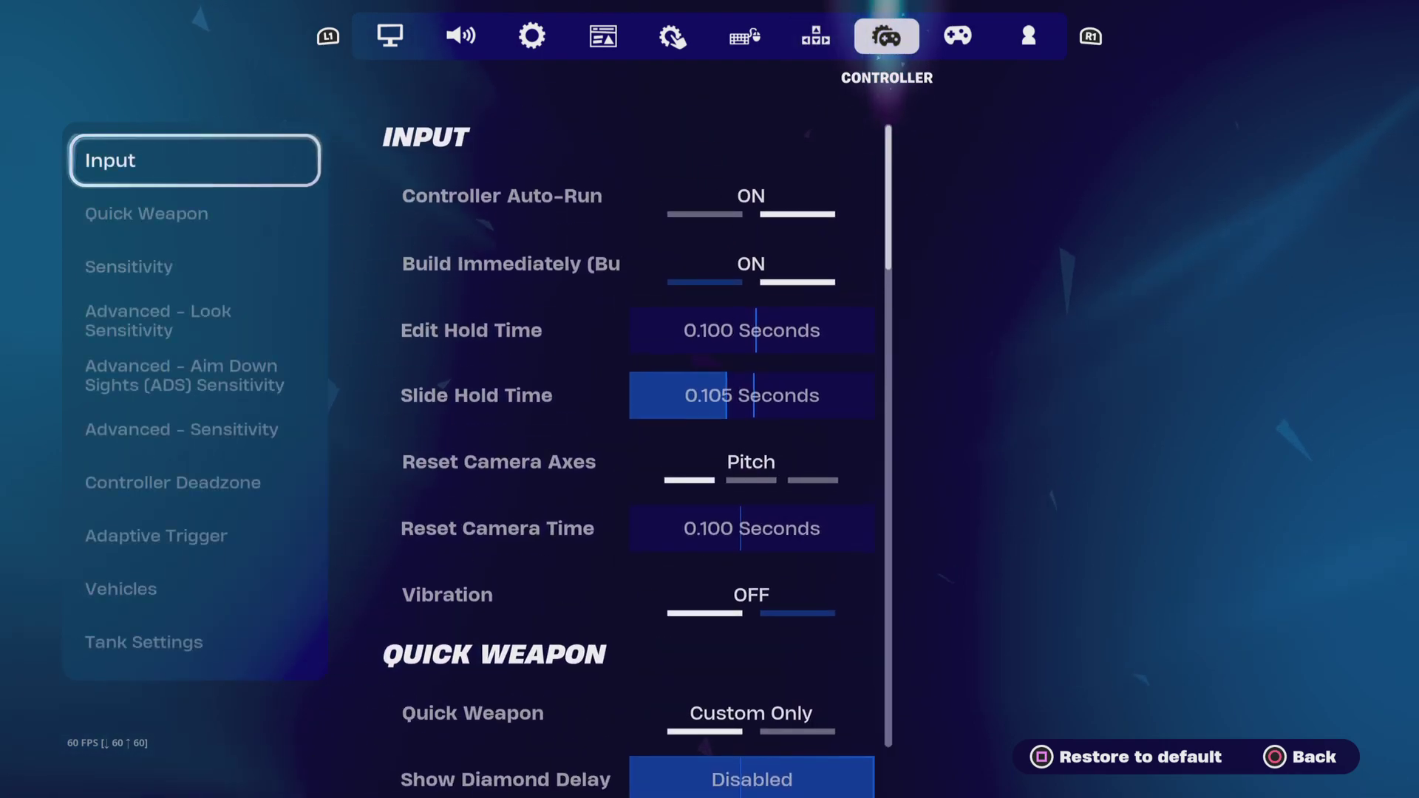
key(q)
key(e)
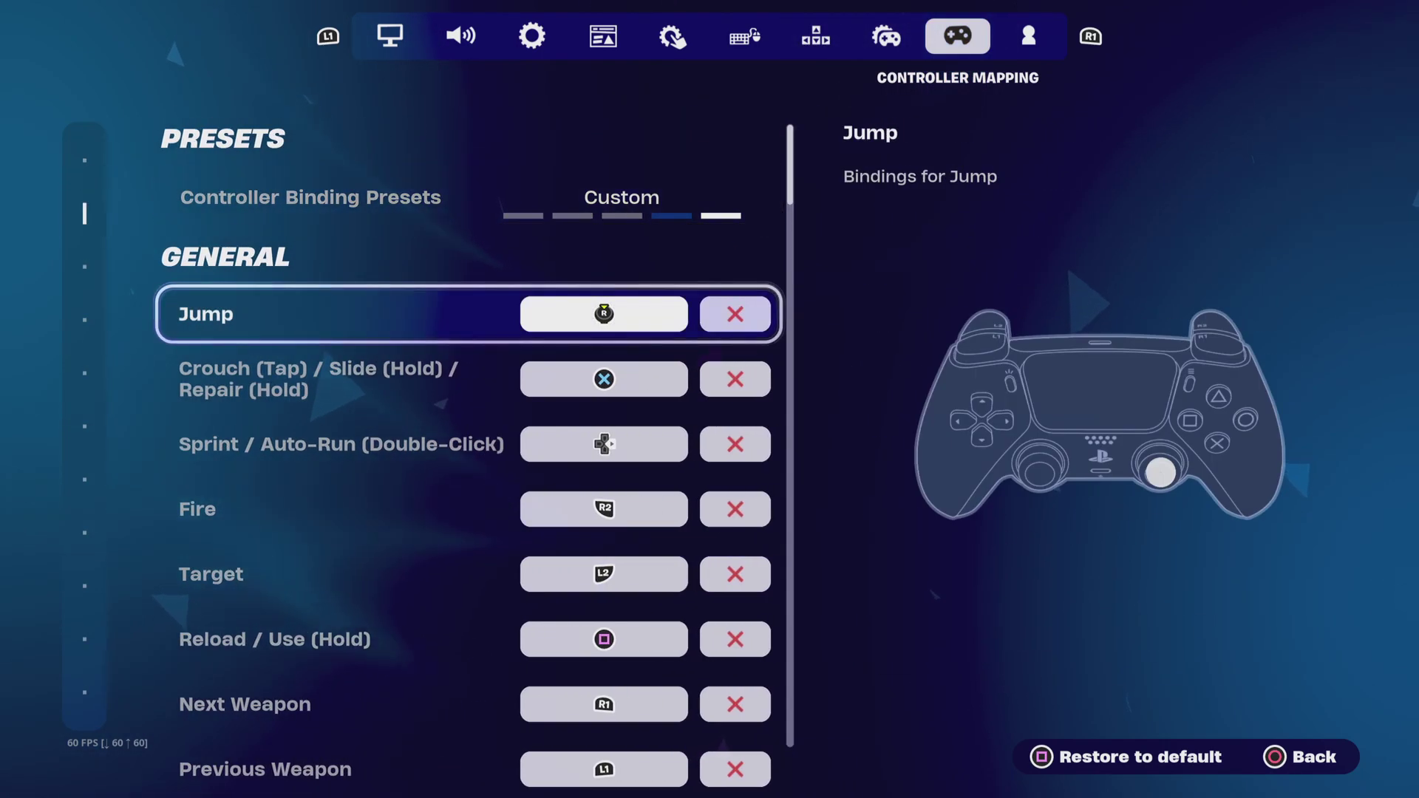
key(Down)
key(Down)
key(Down)
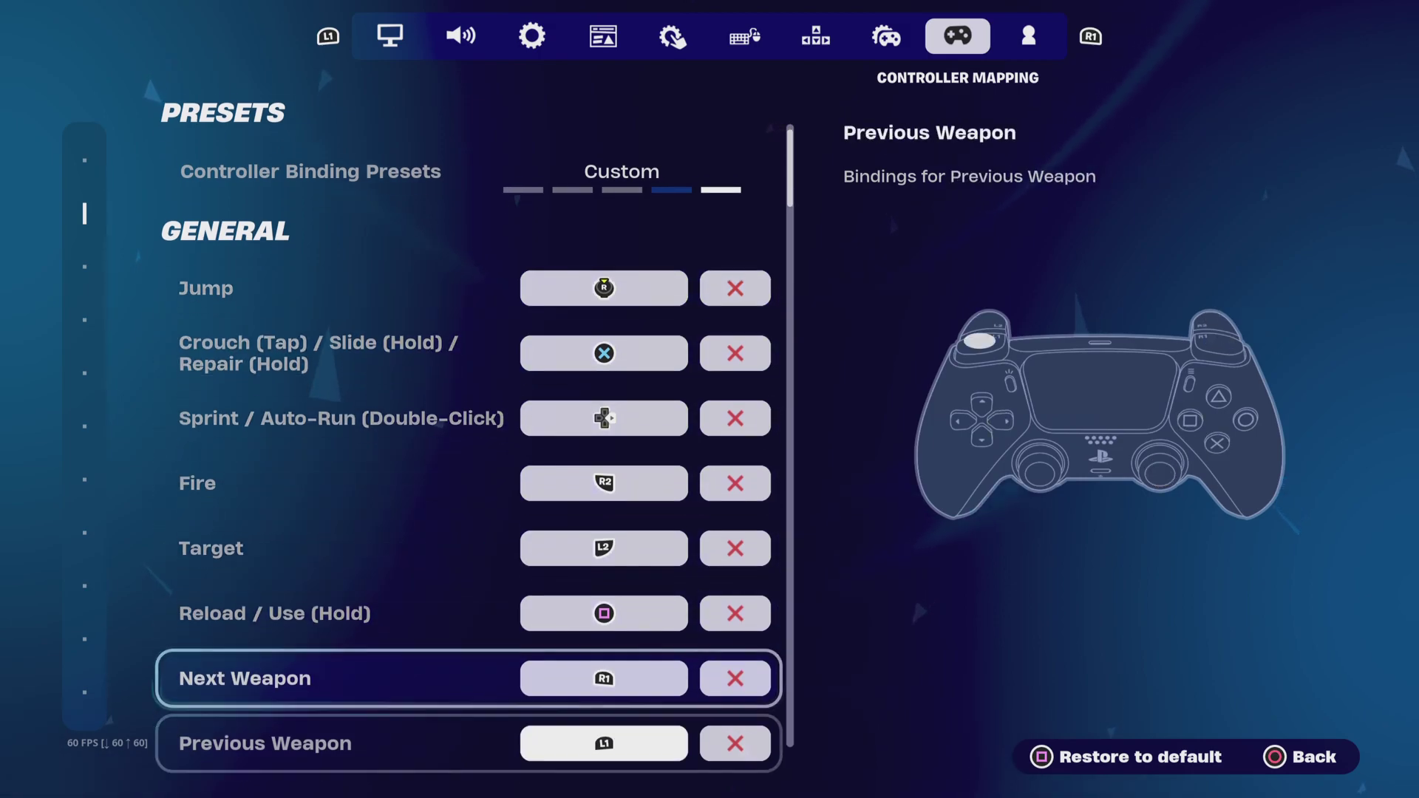
key(q)
- Review the Input options: Quick Weapon Custom Only, Show Diamond Delay Disabled, Instant Toggle OFF
key(Right)
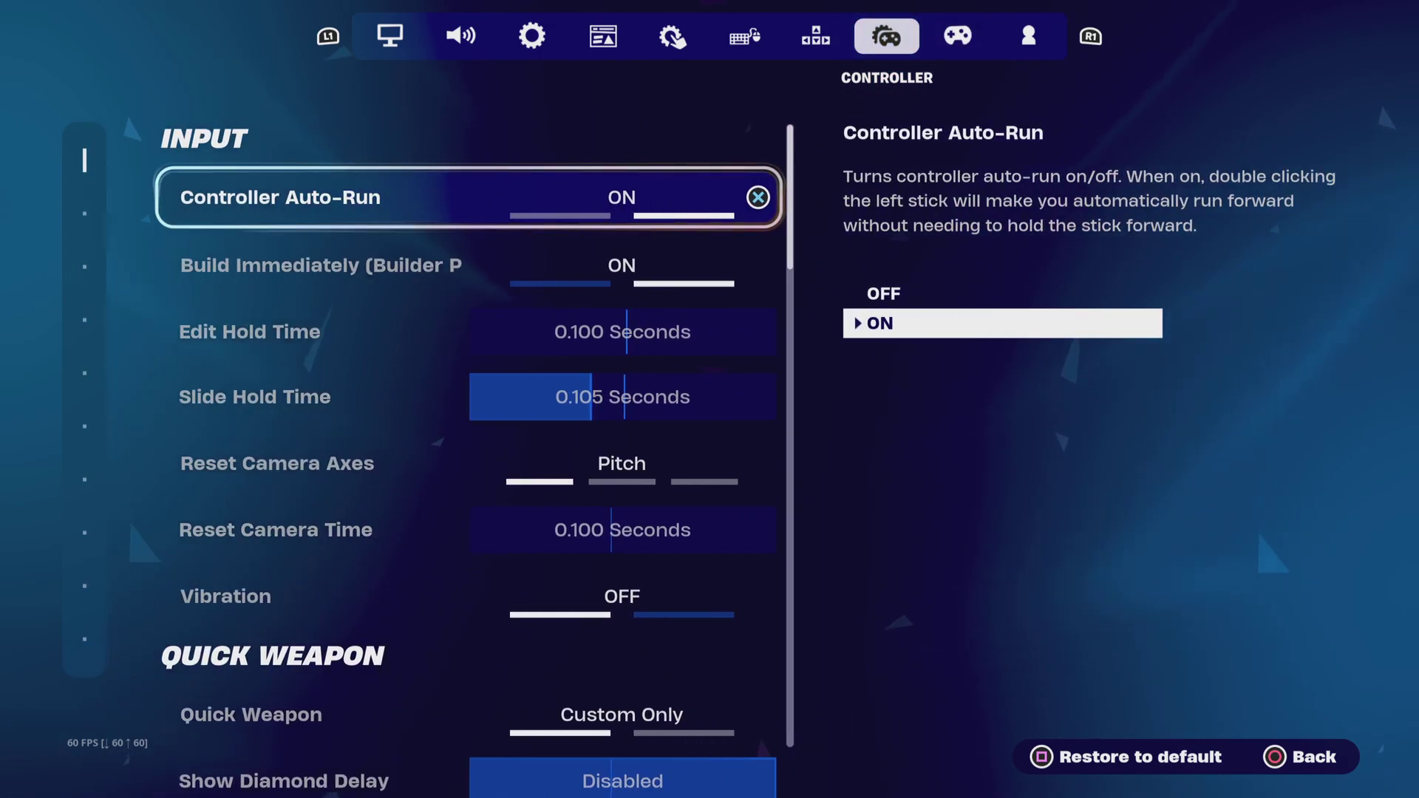
key(Down)
key(Down)
key(Down)
key(Down)
key(Down)
key(Down)
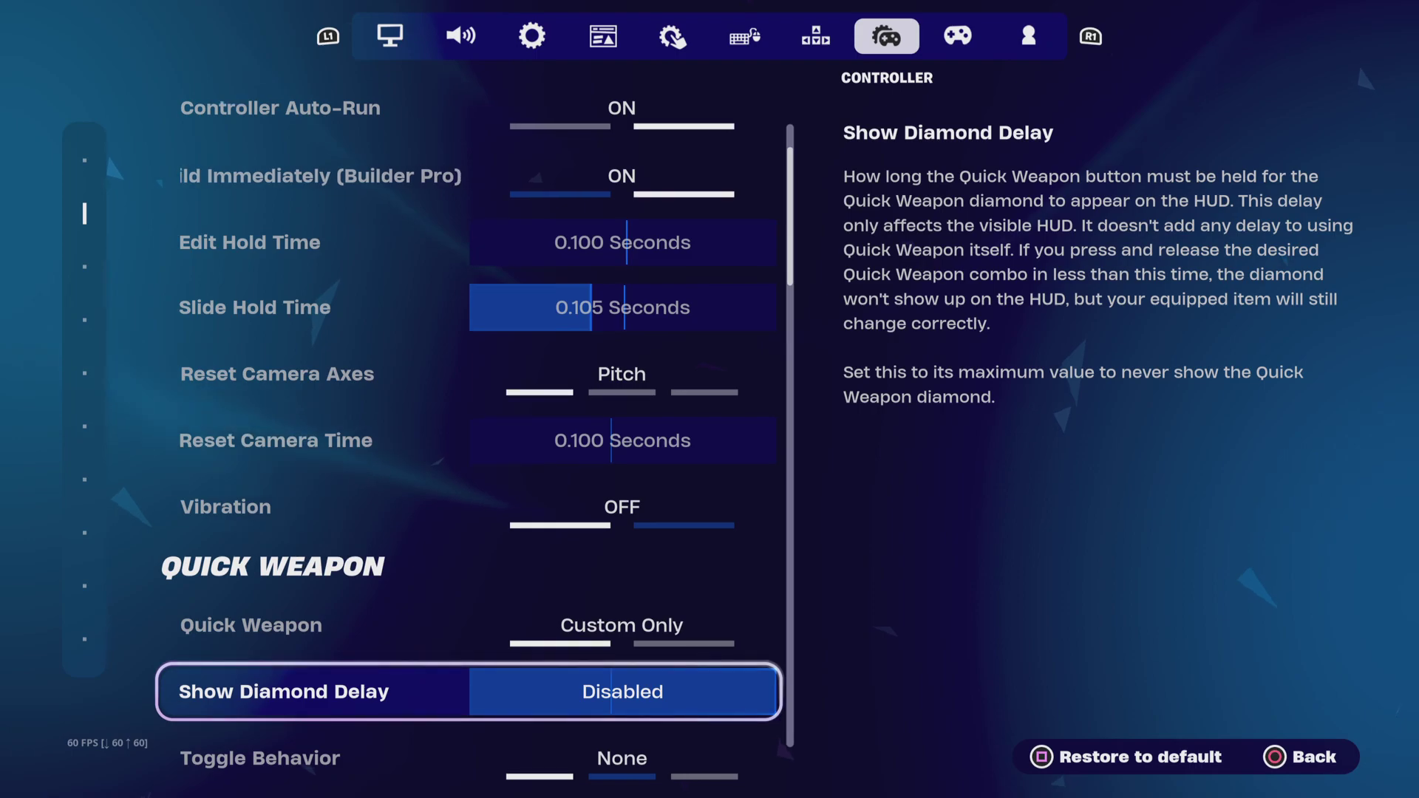
key(Down)
key(Down)
key(Up)
key(Up)
key(Up)
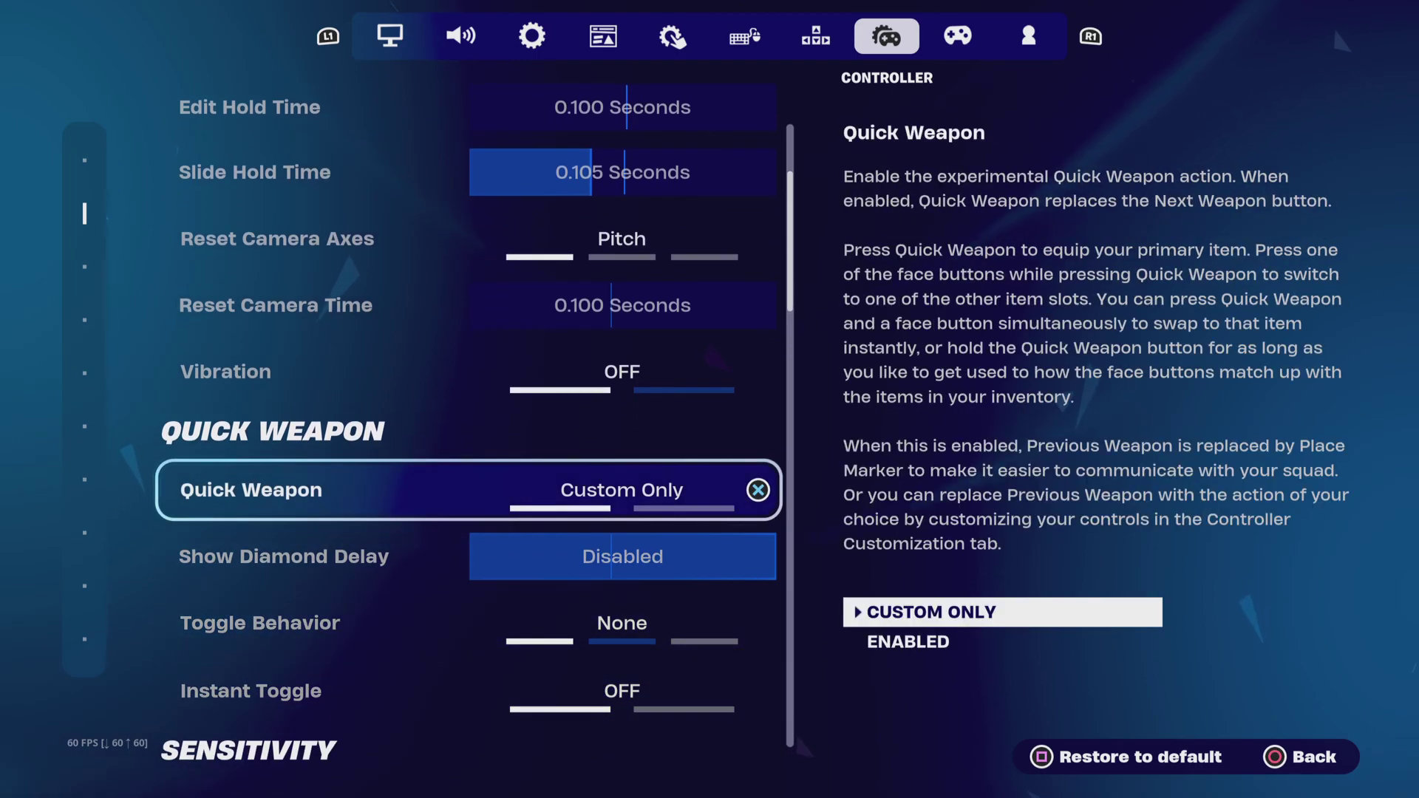
key(Down)
key(Down)
key(Down)
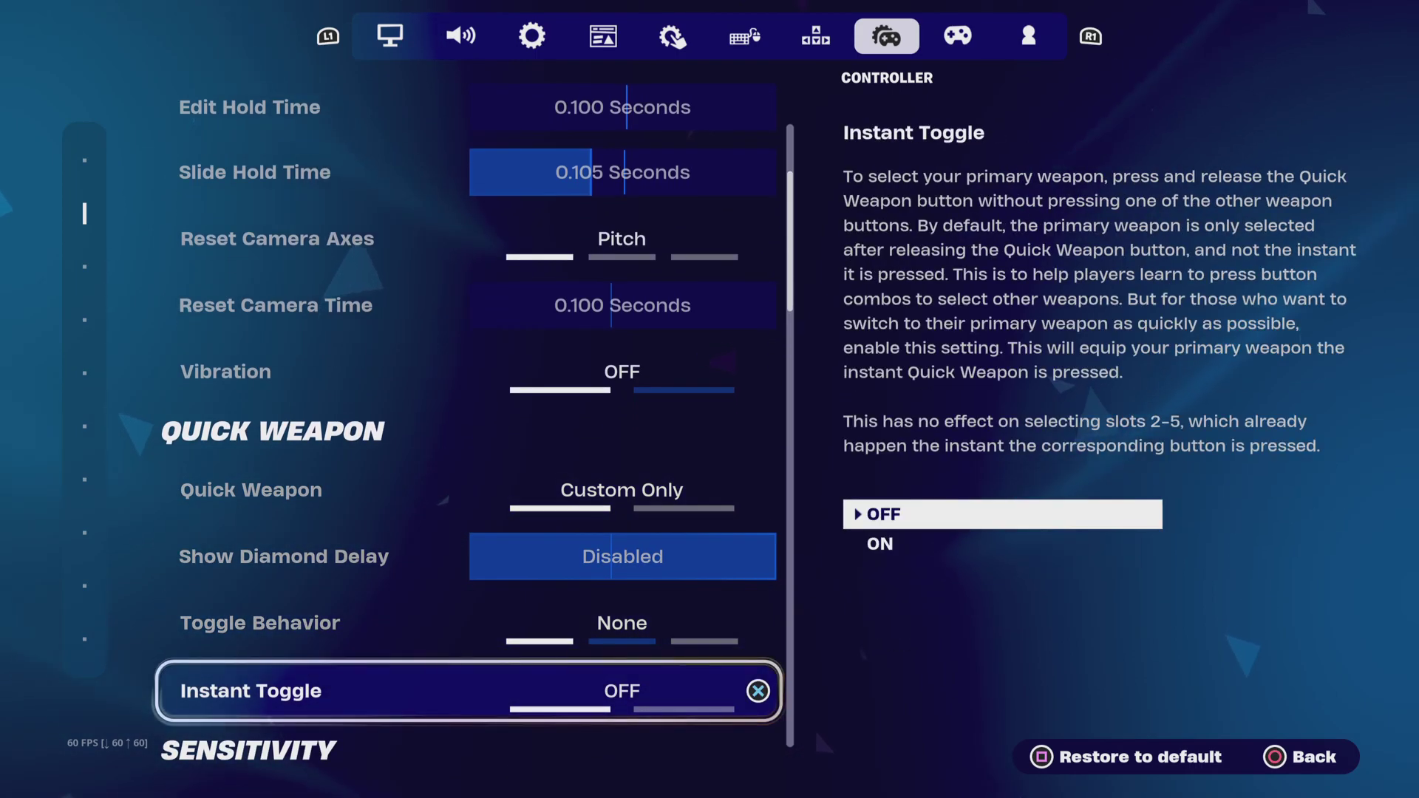
key(Down)
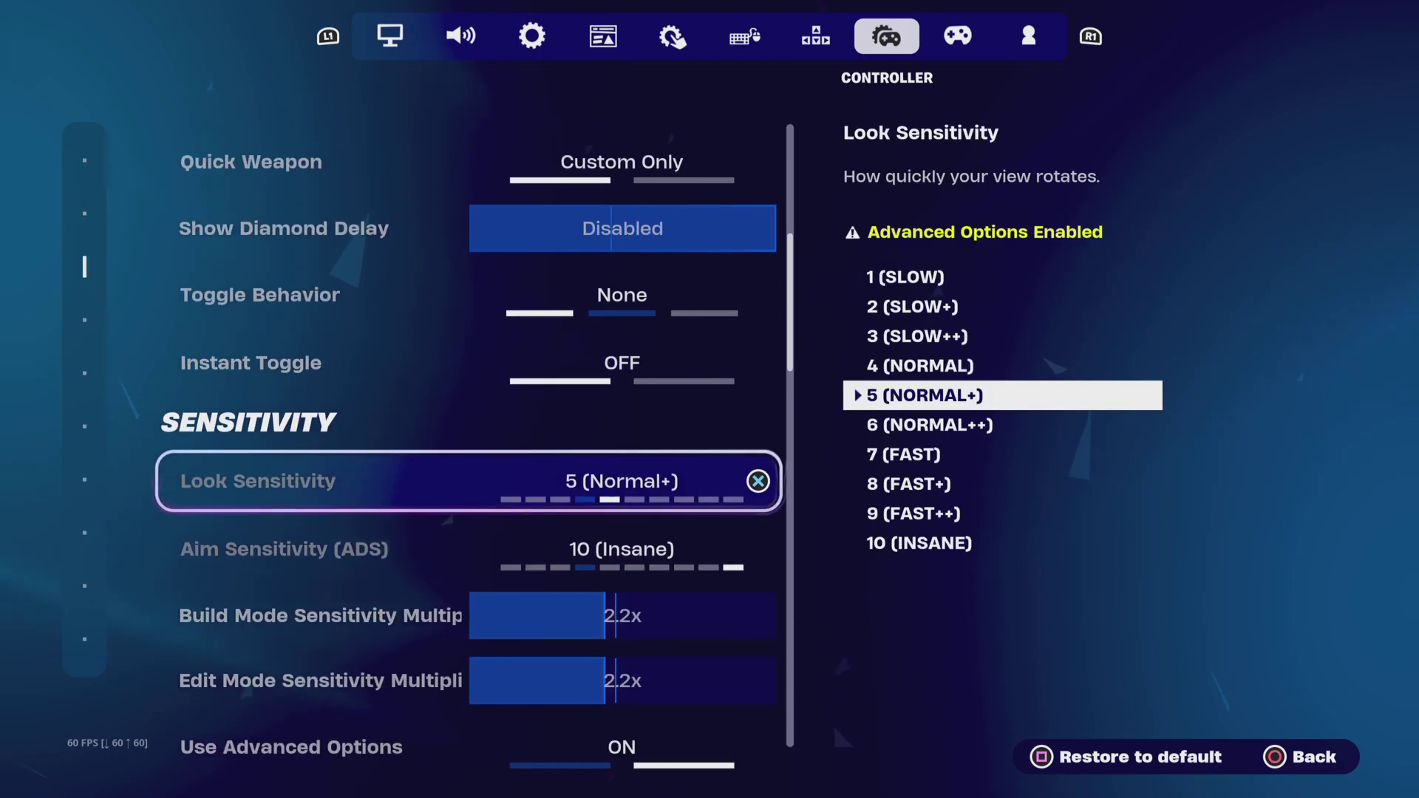
- Check Look Sensitivity 5, Aim Sensitivity 10 and the Build and Edit Mode multipliers
key(Up)
key(Up)
key(Up)
key(Up)
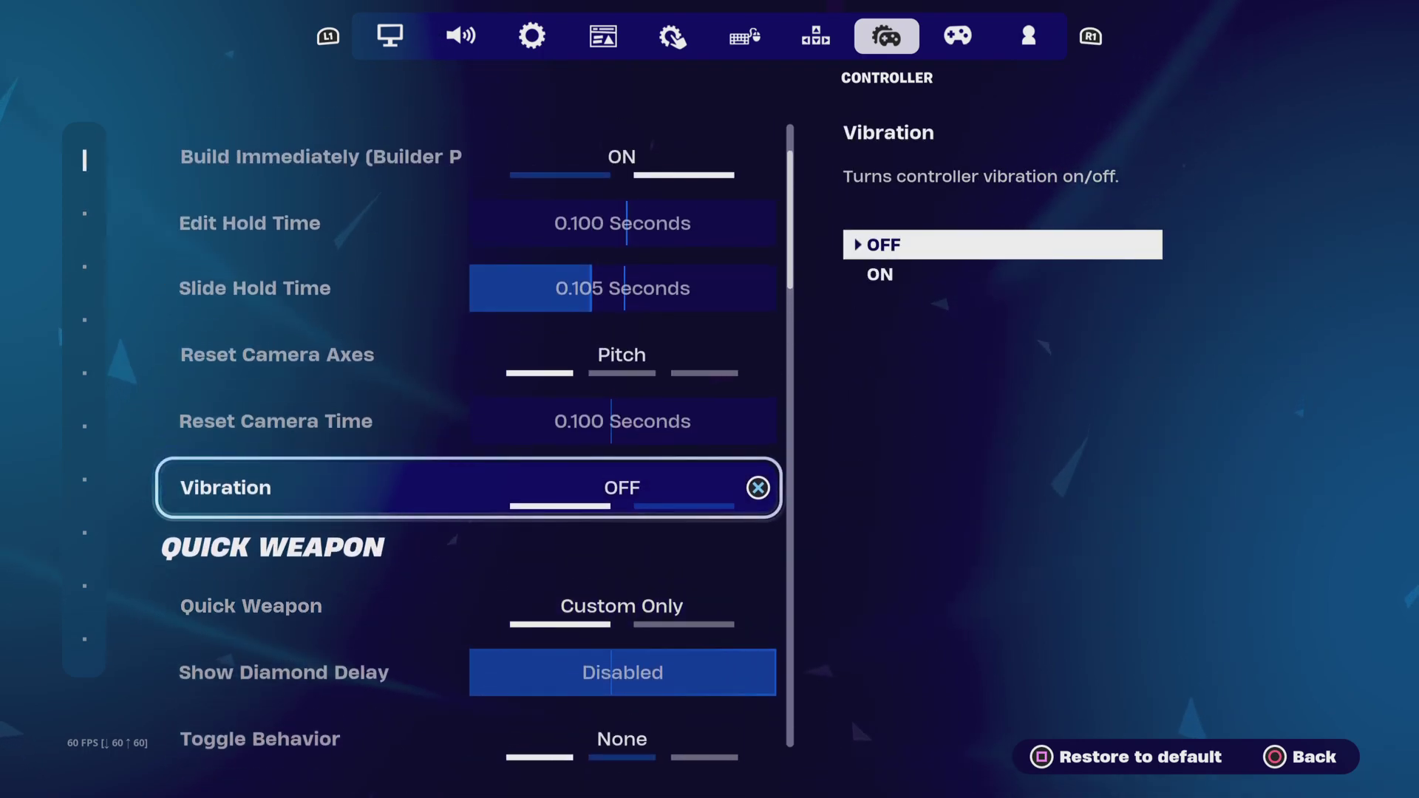
key(Down)
key(Down)
key(Down)
key(Down)
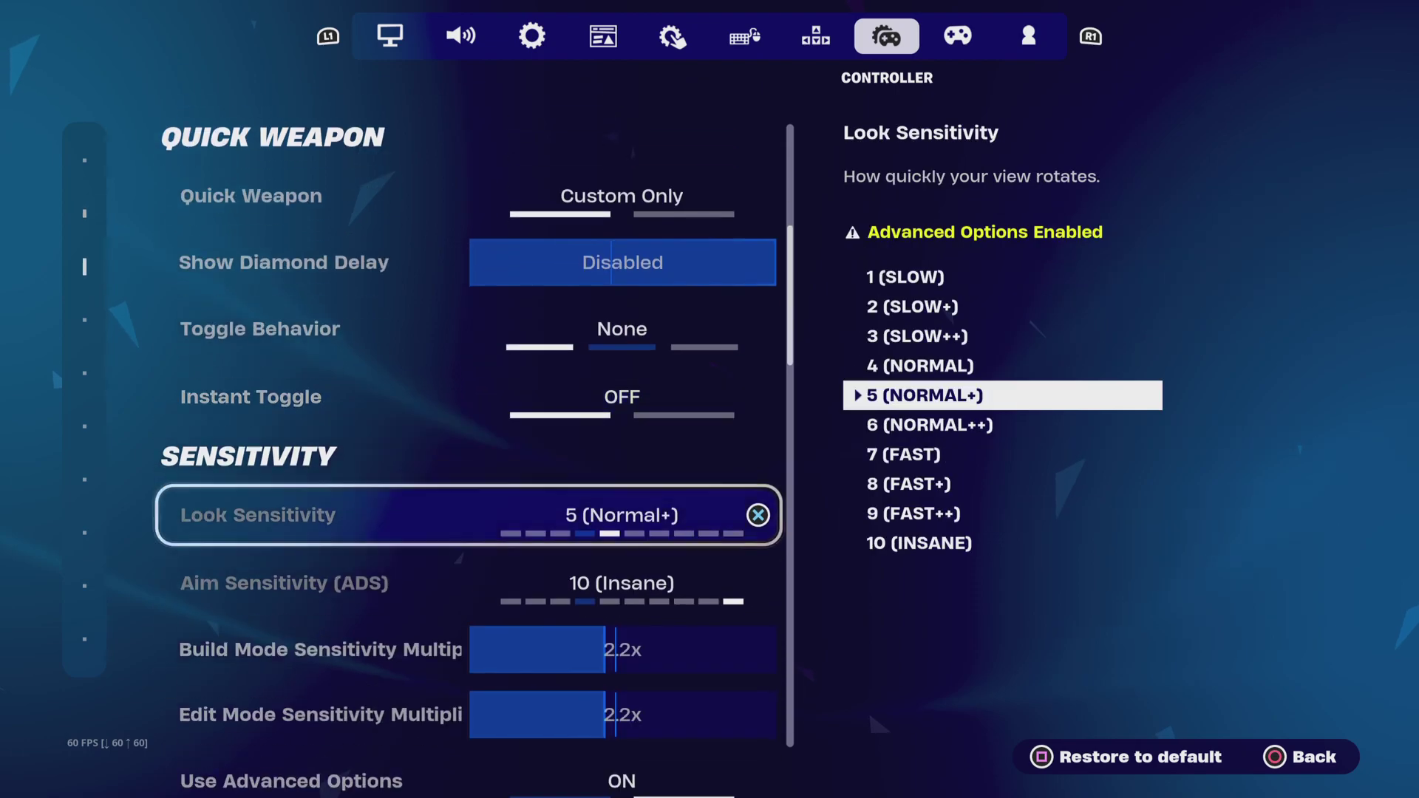
key(Down)
key(Down)
key(Down)
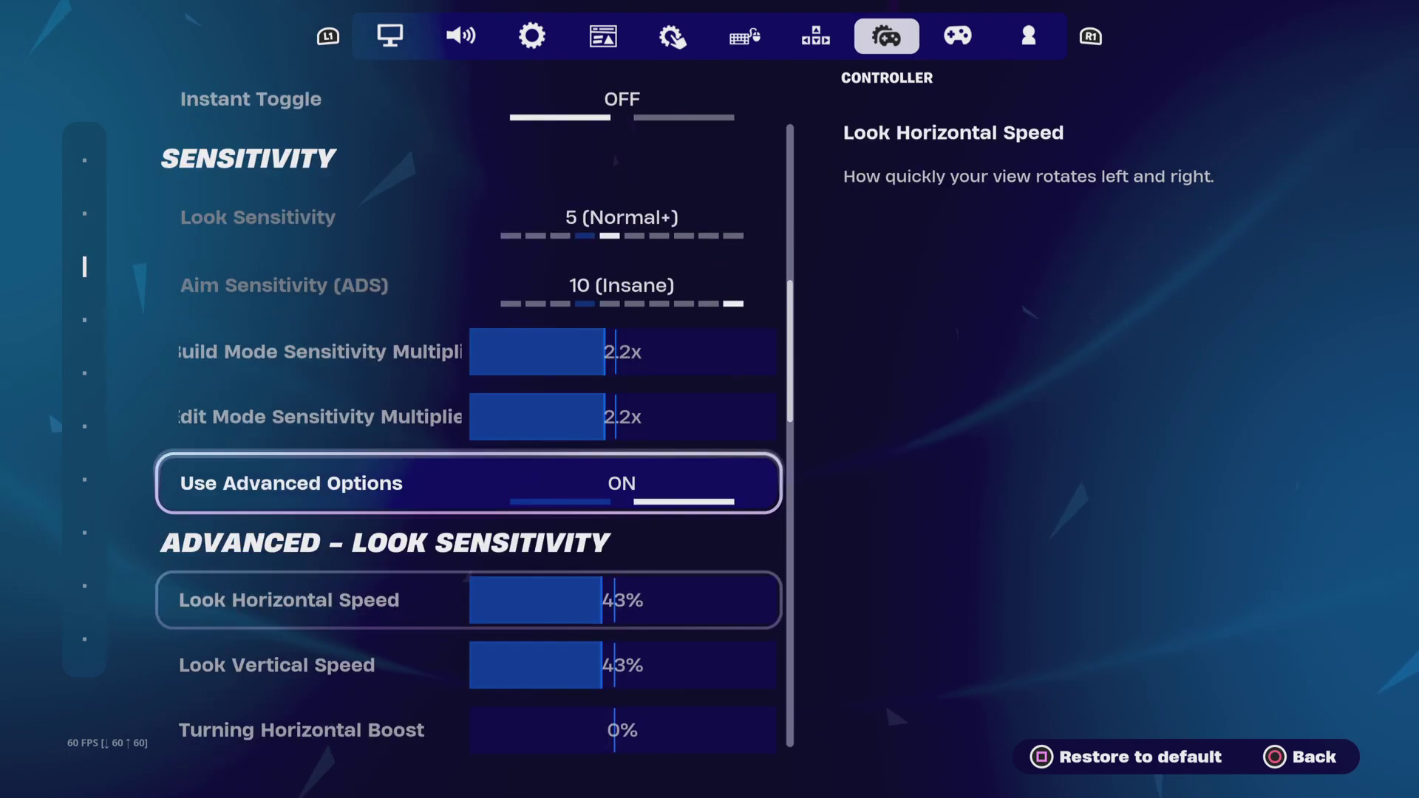
key(Up)
key(Up)
key(Up)
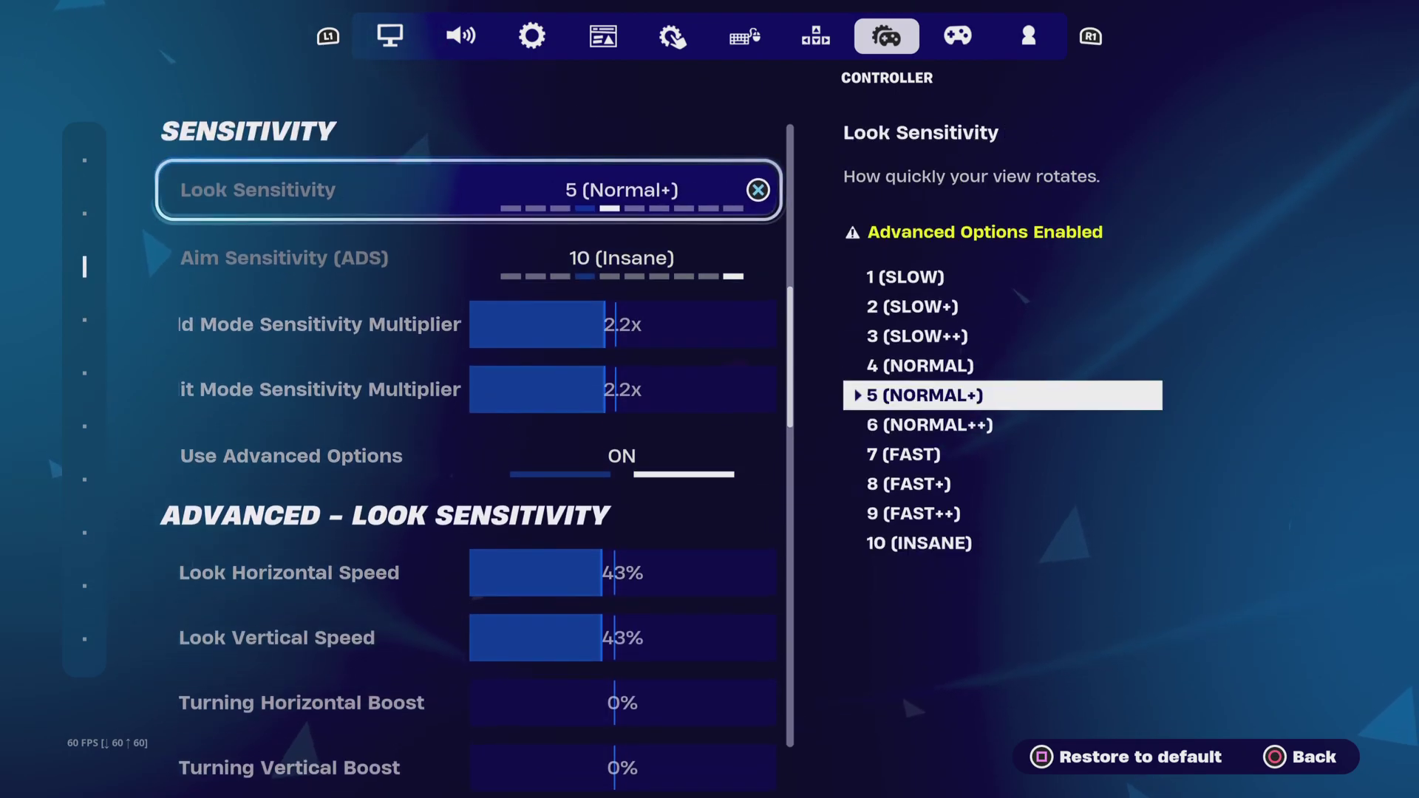
key(Down)
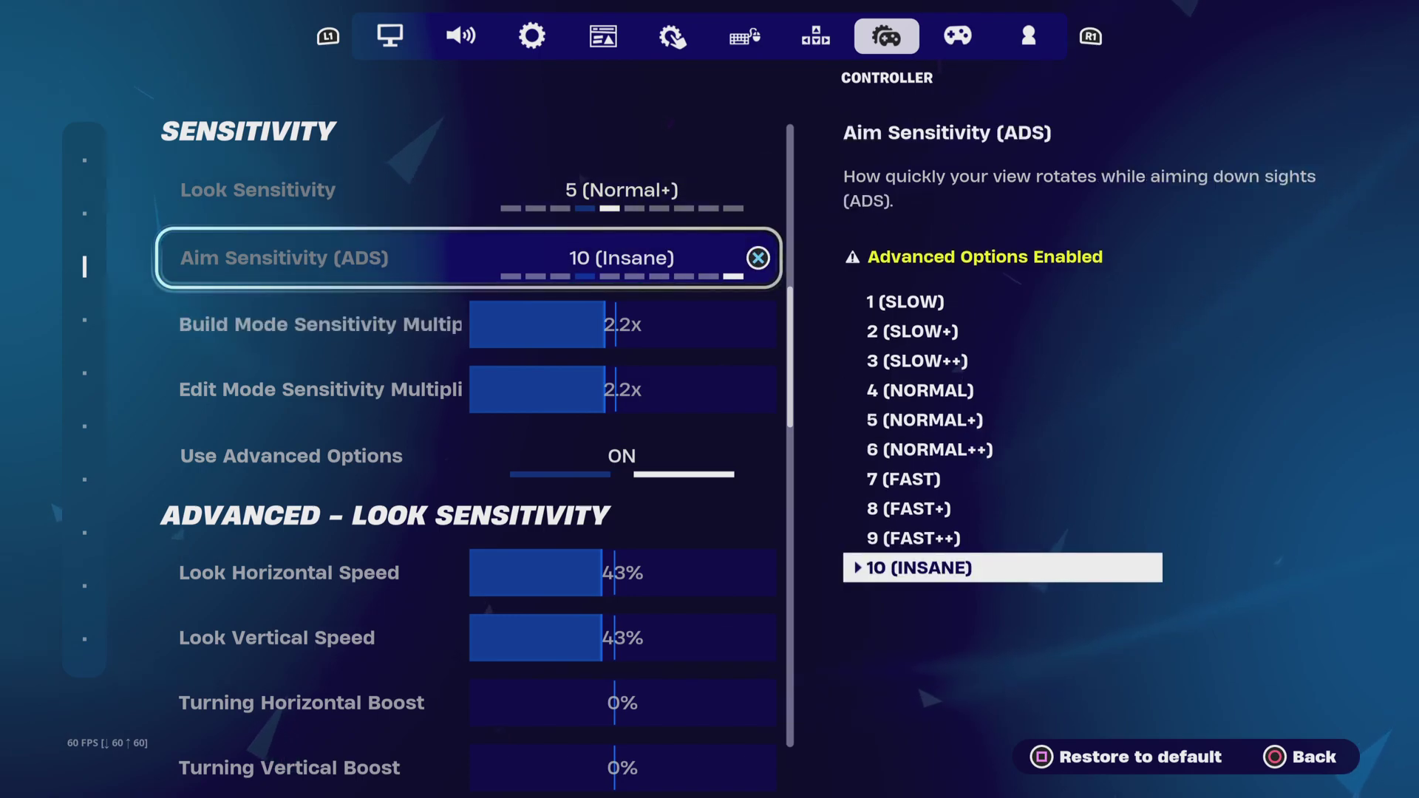
key(Down)
key(Down)
key(Down)
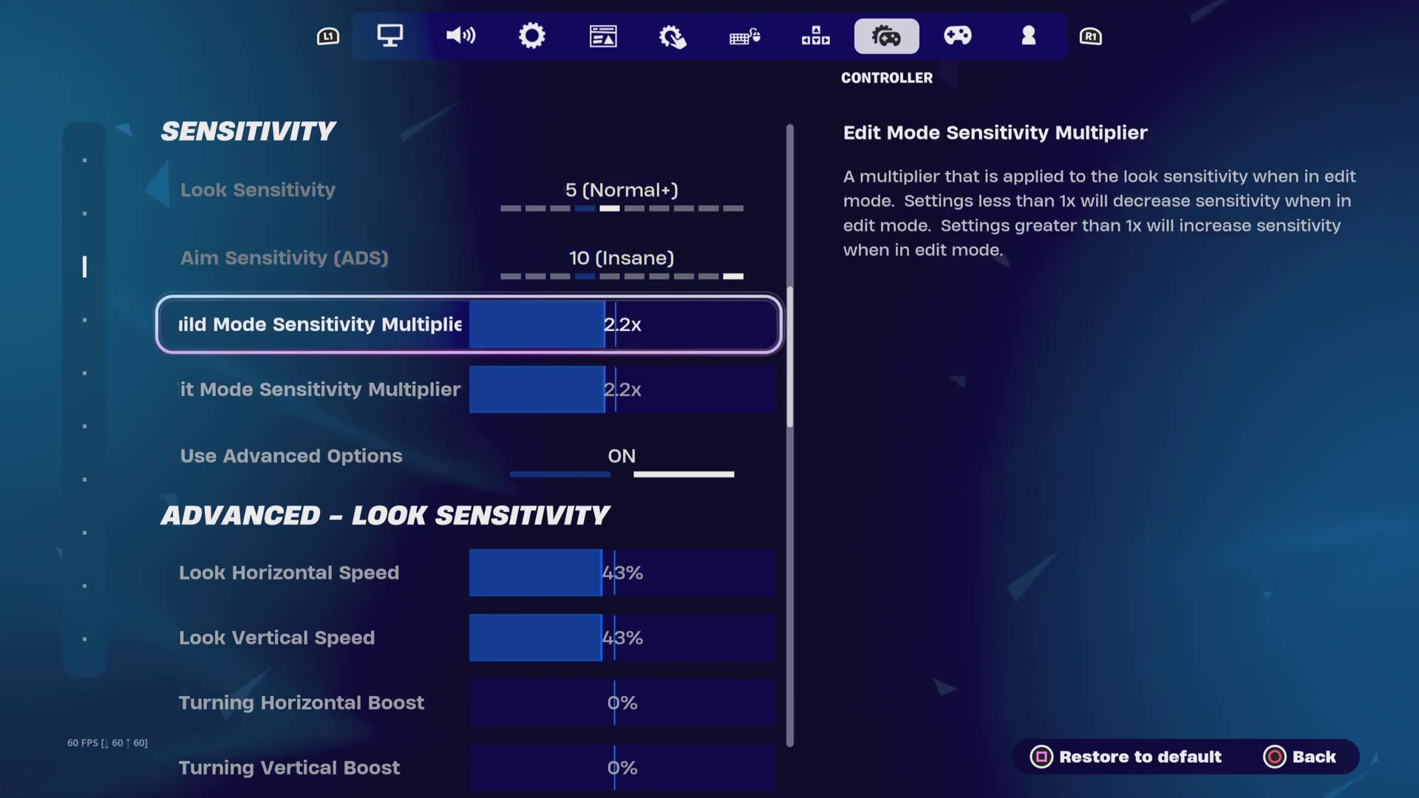
key(Up)
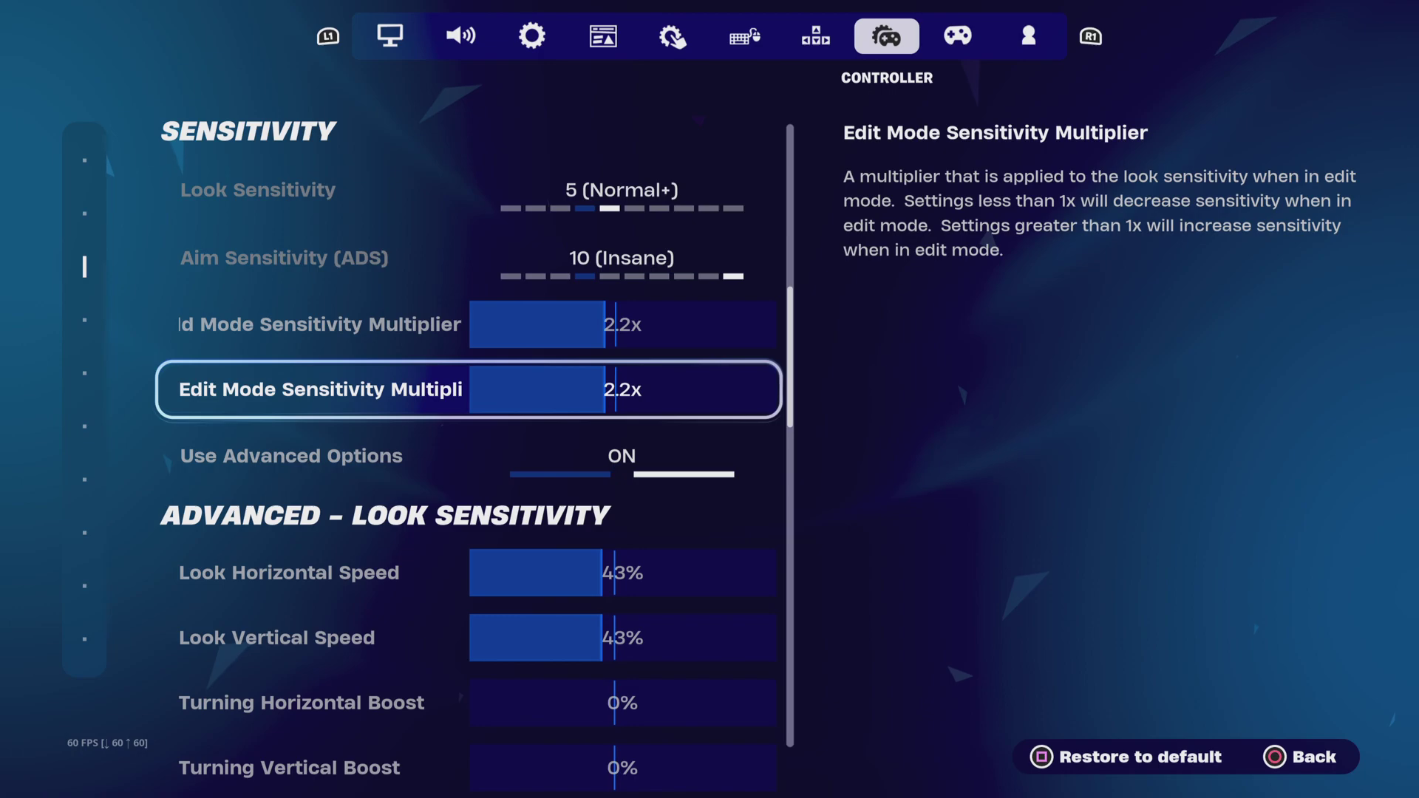
key(Up)
key(Down)
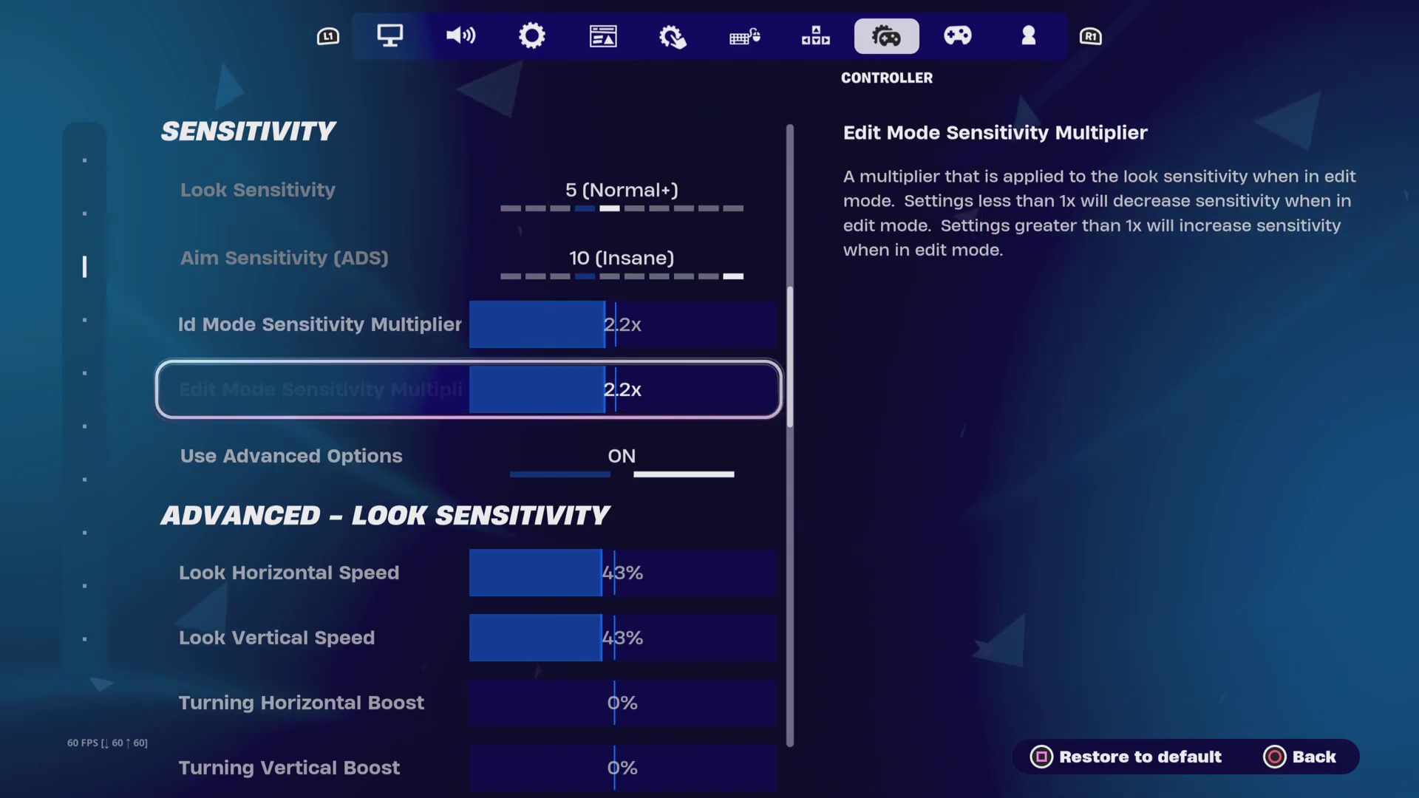
- Review Look Vertical Speed, the ADS look speeds, the Linear Look Input Curve and Aim Assist Strength
key(Down)
key(Down)
key(Down)
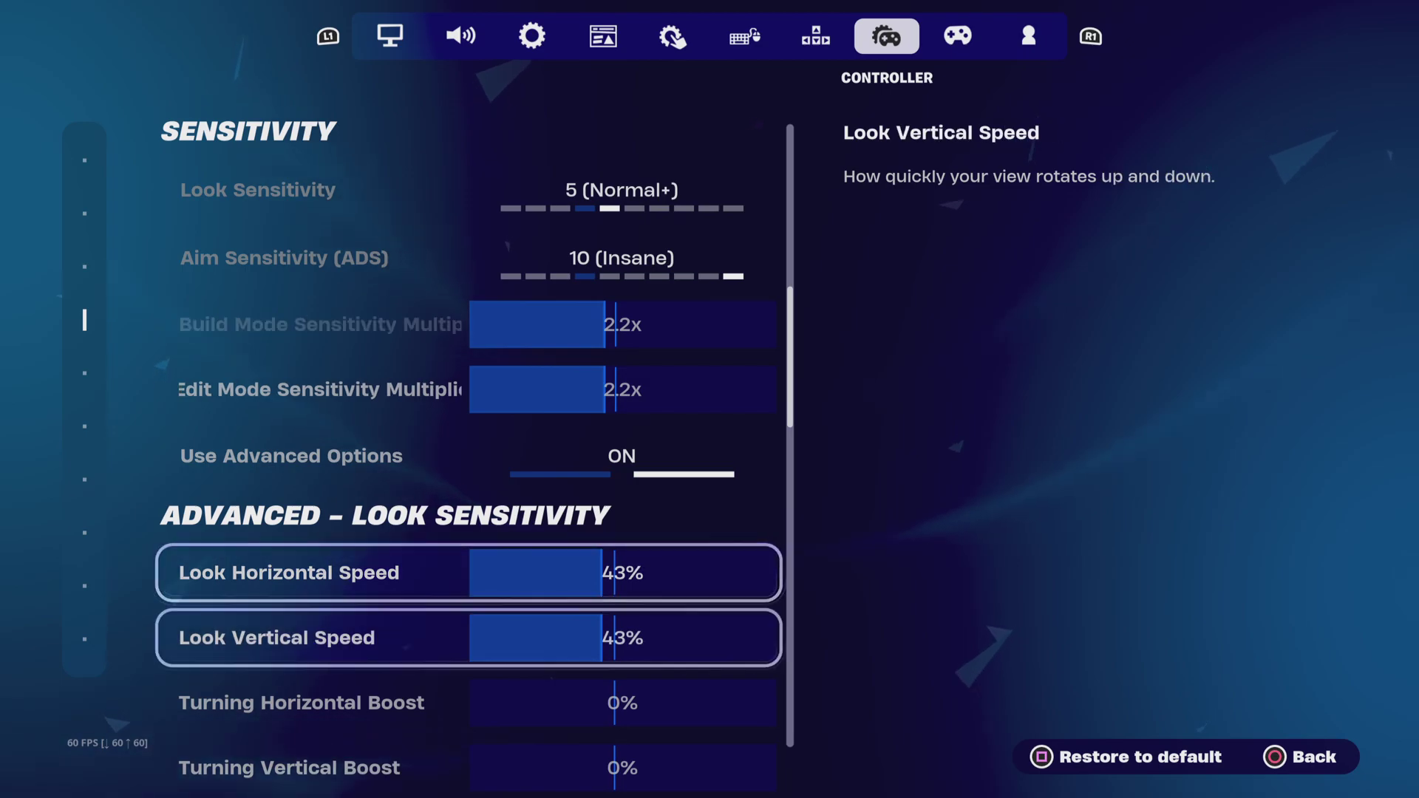
key(Up)
key(Down)
key(Down)
key(Down)
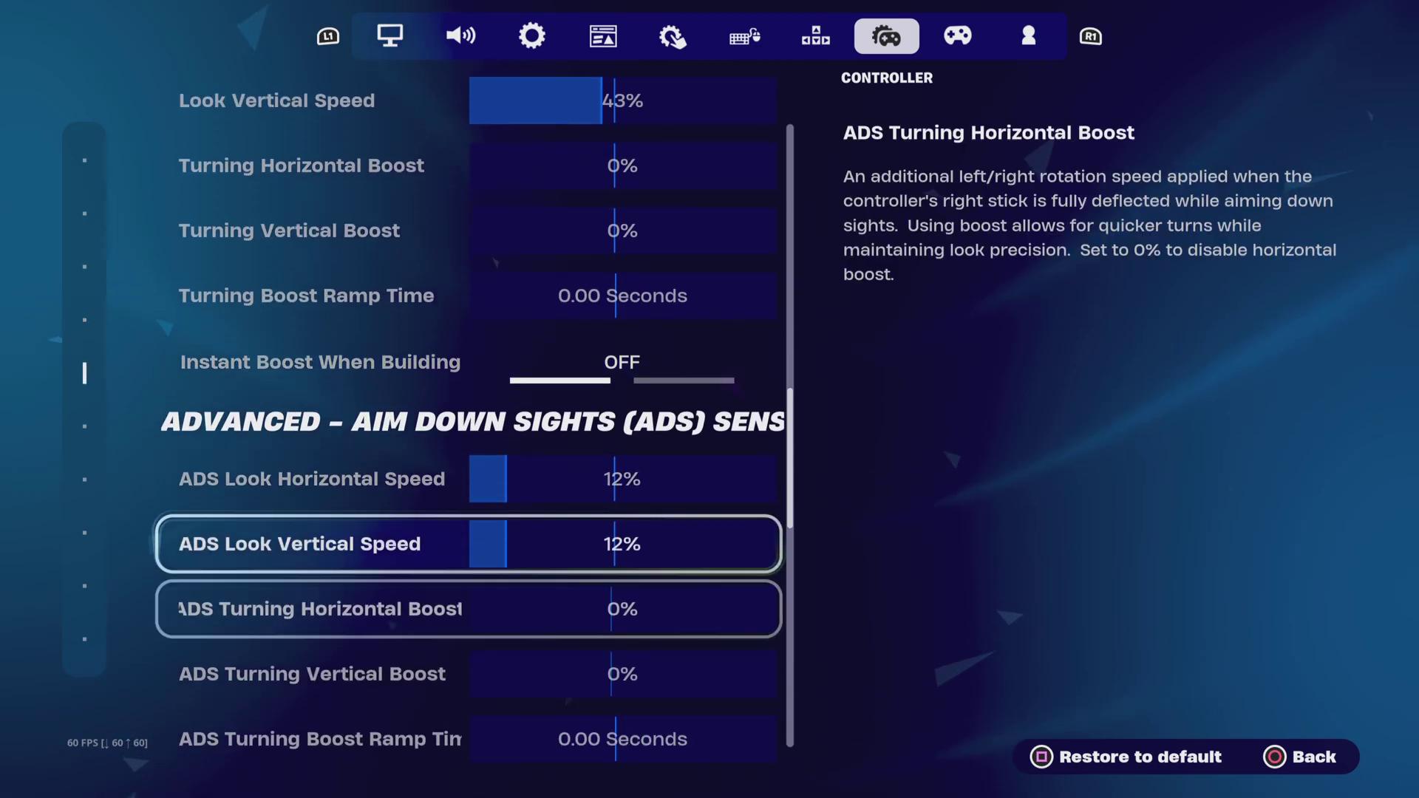
key(Up)
key(Down)
key(Down)
key(Down)
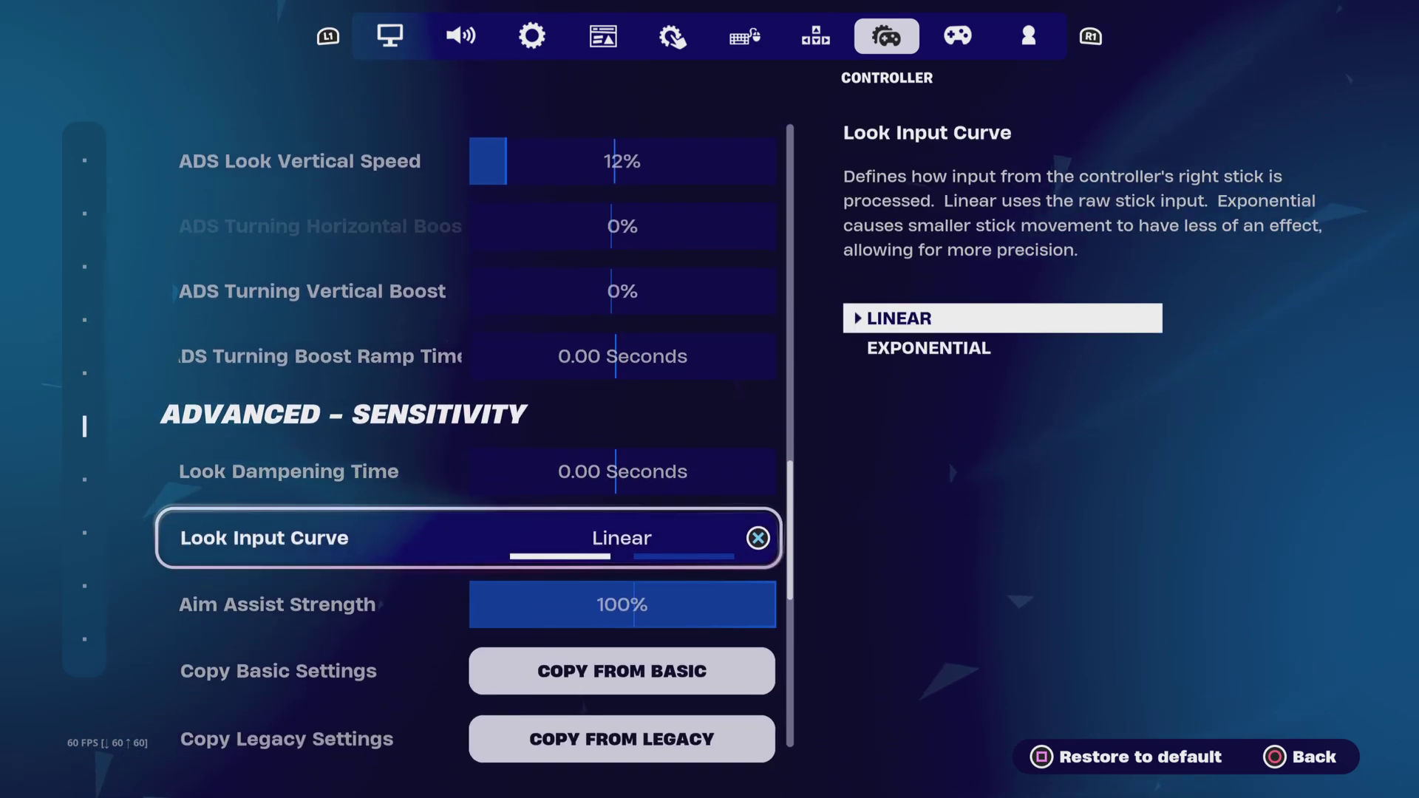
key(Down)
key(Up)
key(Down)
- Confirm both stick deadzones are 8%, then exit settings to the Battle Royale lobby
key(Up)
key(Down)
key(Down)
key(Down)
key(Down)
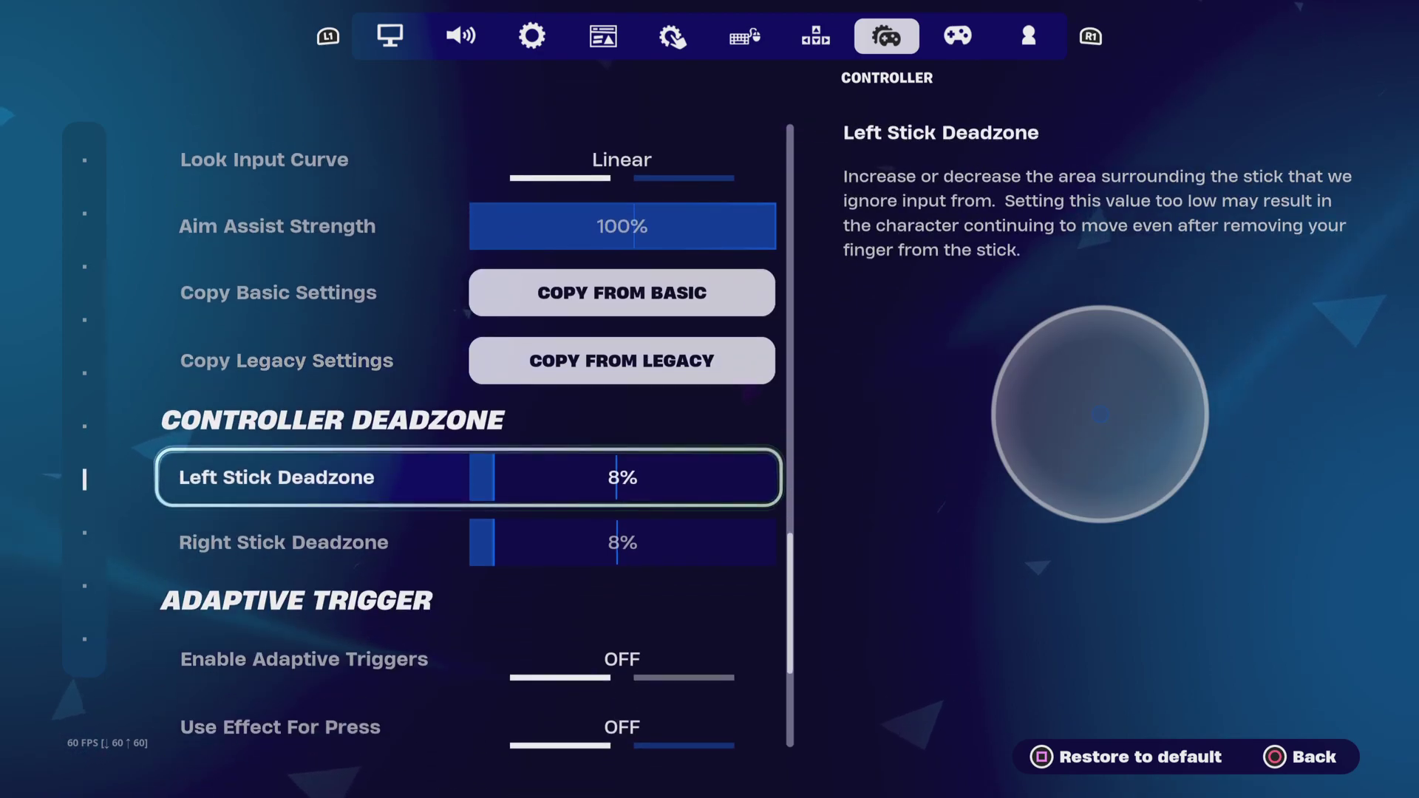
key(Down)
key(Up)
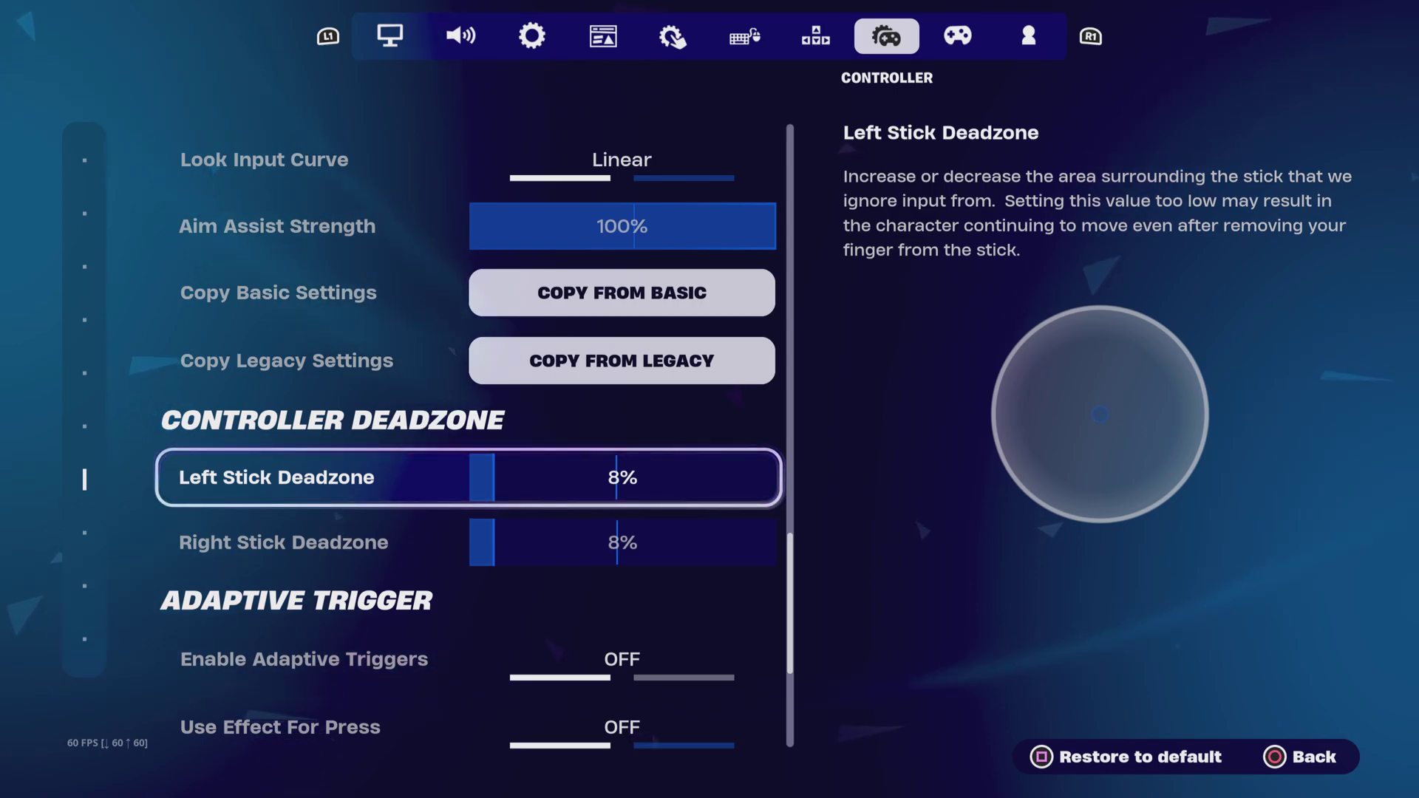
key(Down)
key(Up)
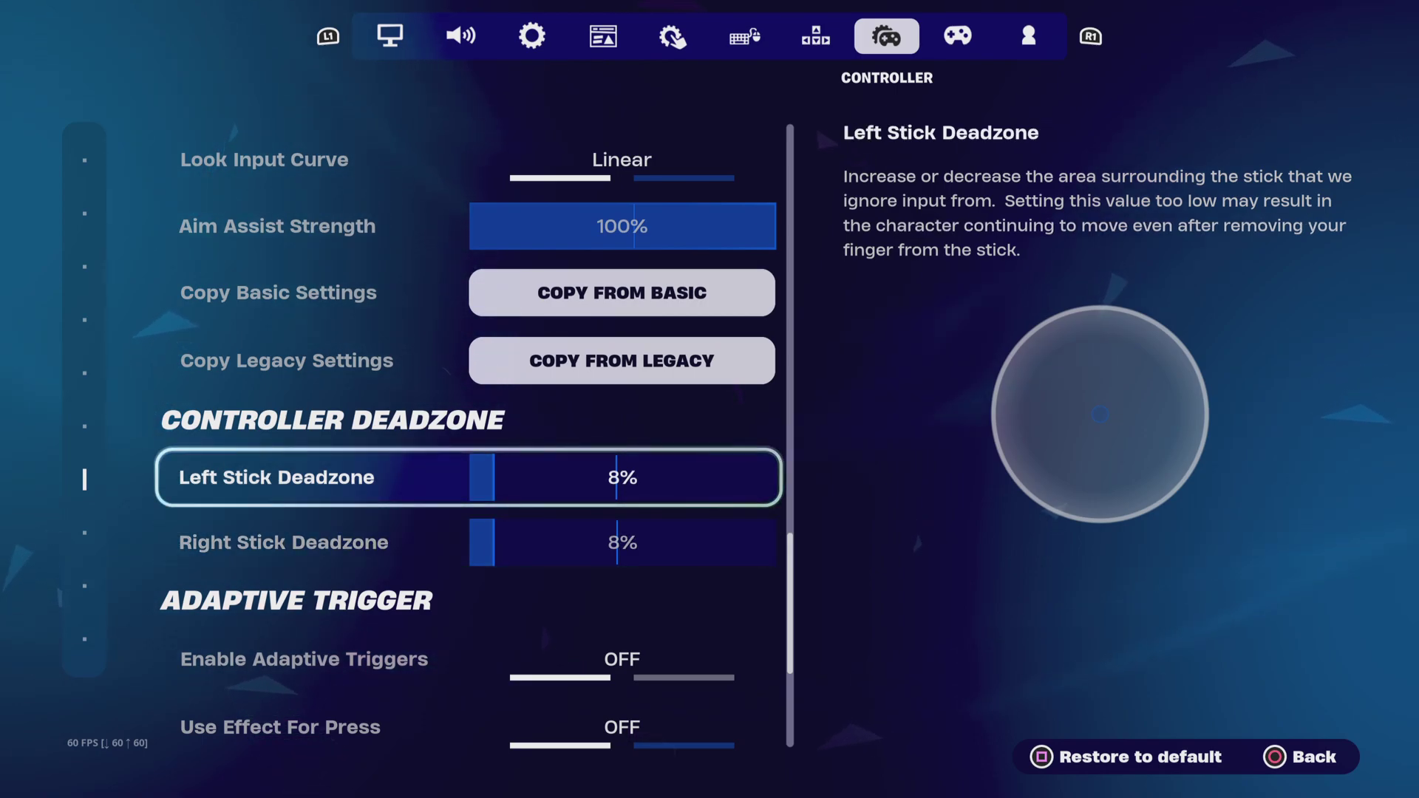
key(Down)
key(Down)
key(Down)
key(Escape)
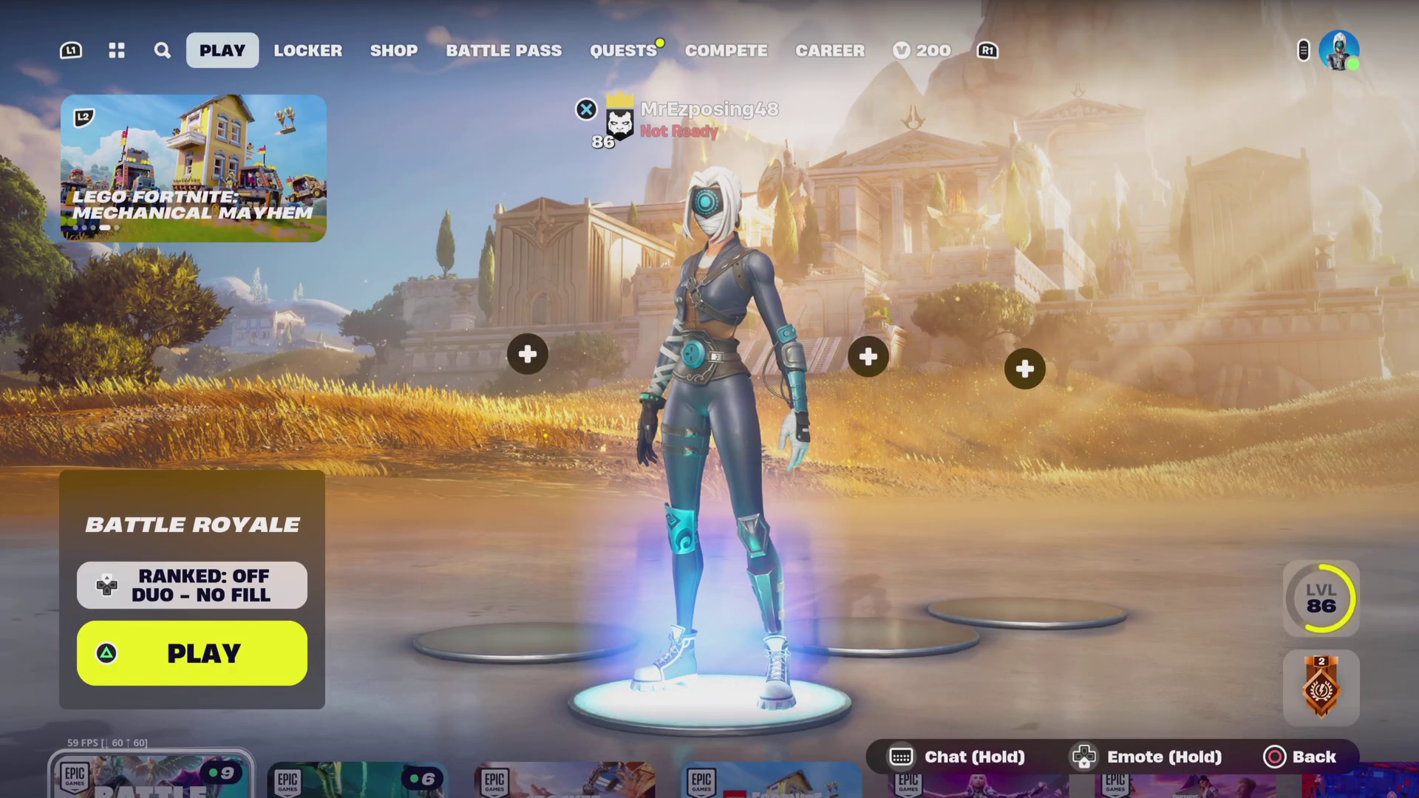